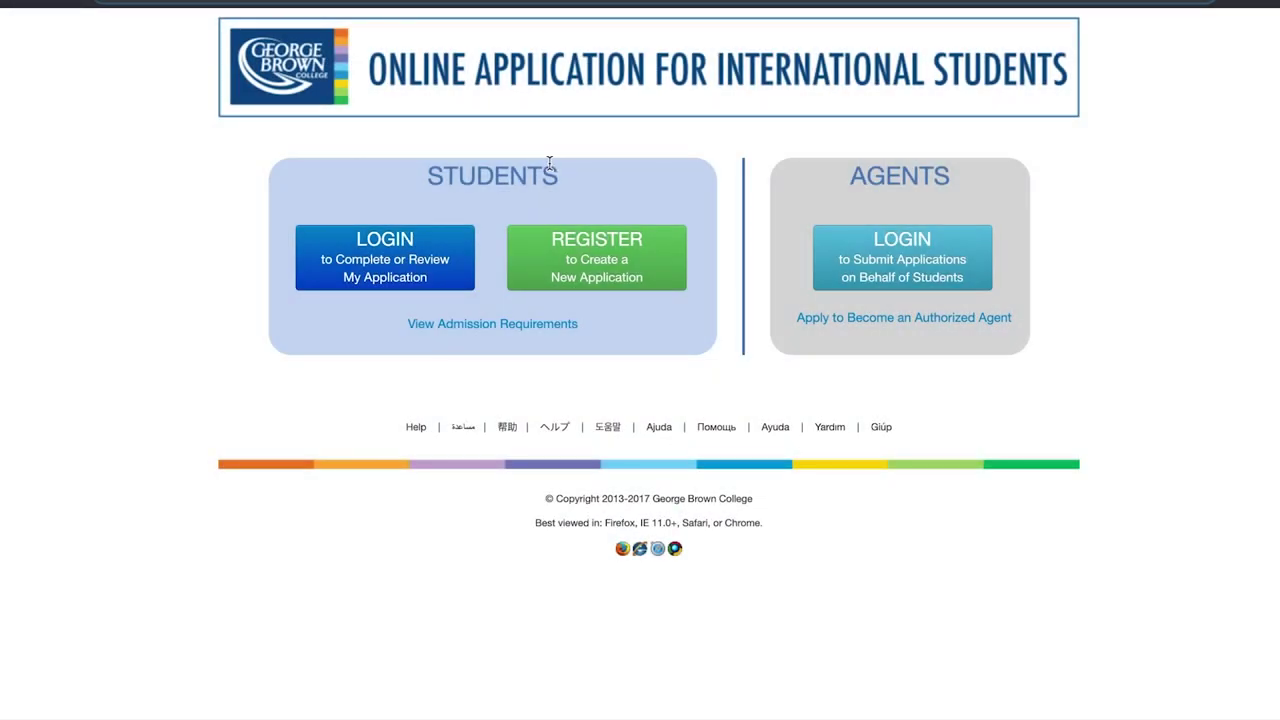
- Start a new registration and enter the e-mail address twice and the account password twice
left_click(592, 268)
left_click(585, 231)
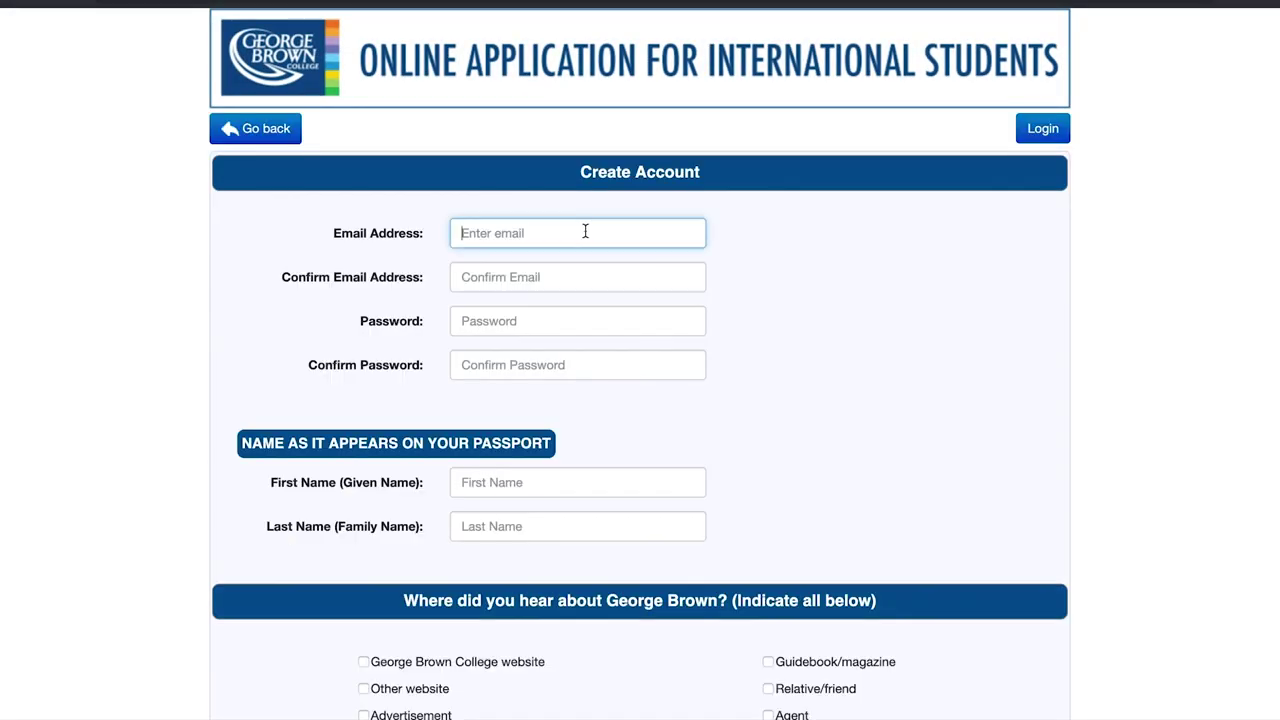
key("ctrl+a")
key("ctrl+c")
key("Tab")
key("ctrl+v")
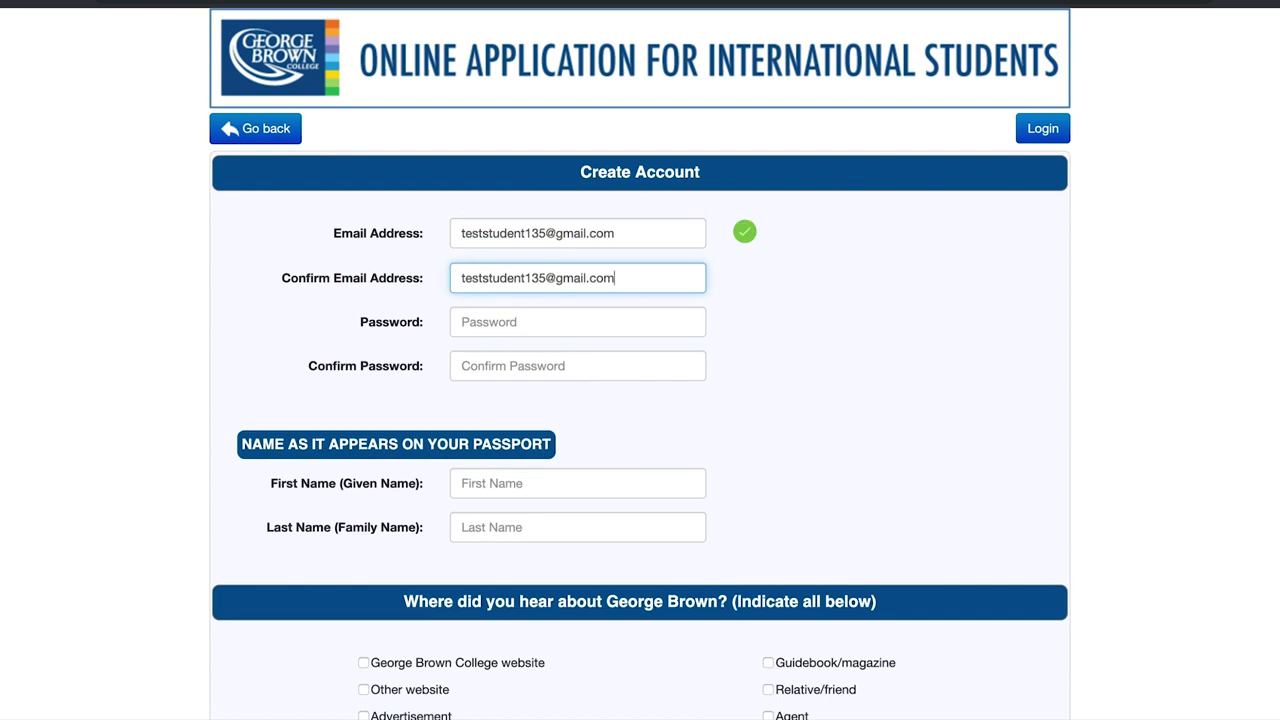
key("Tab")
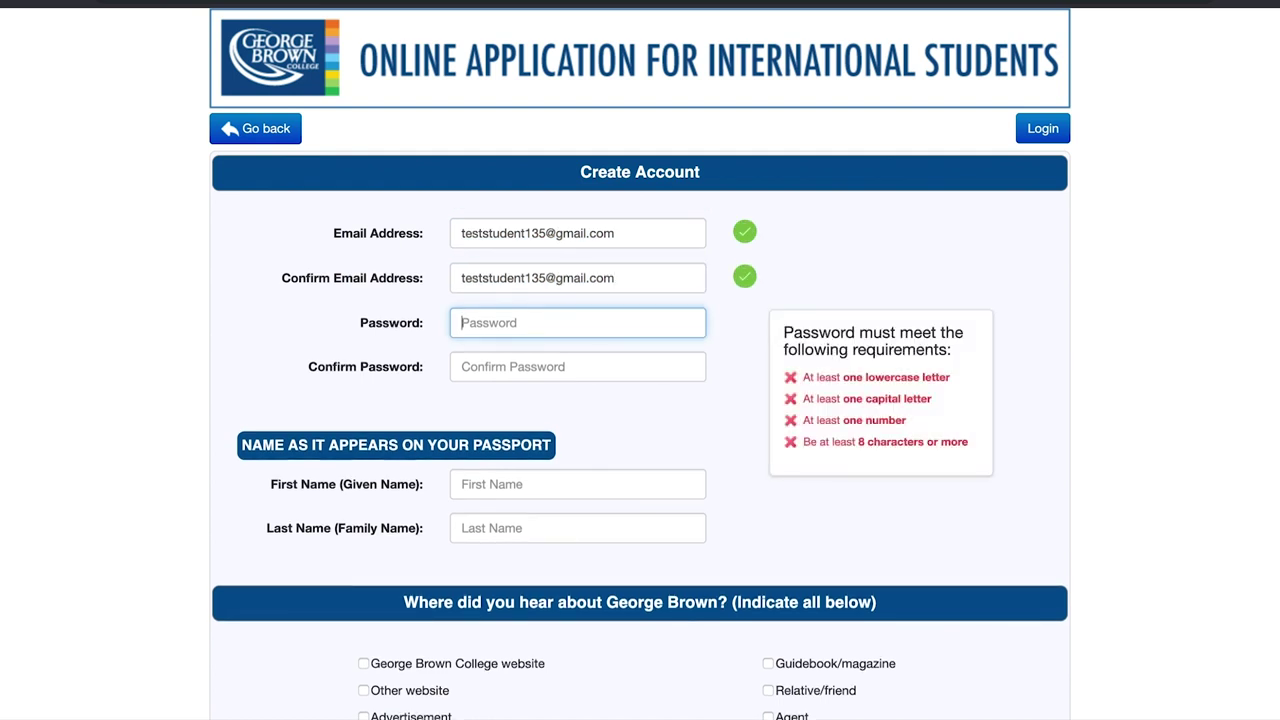
left_click(580, 366)
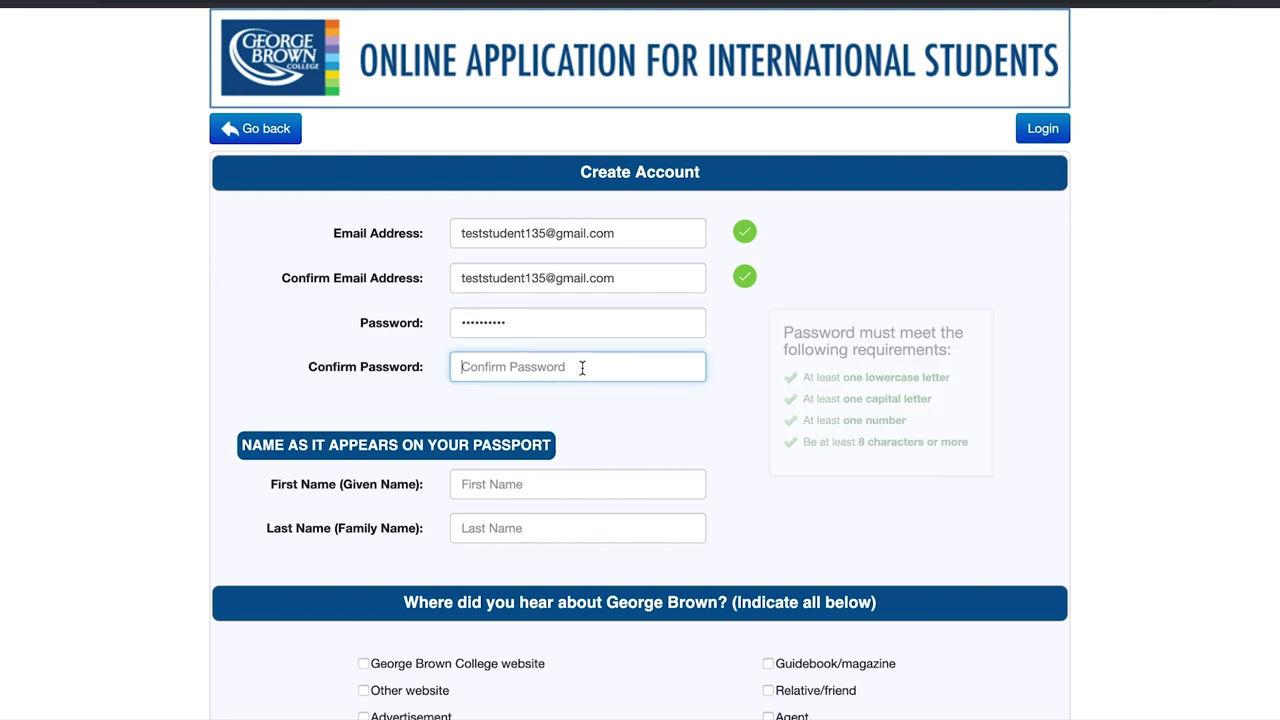
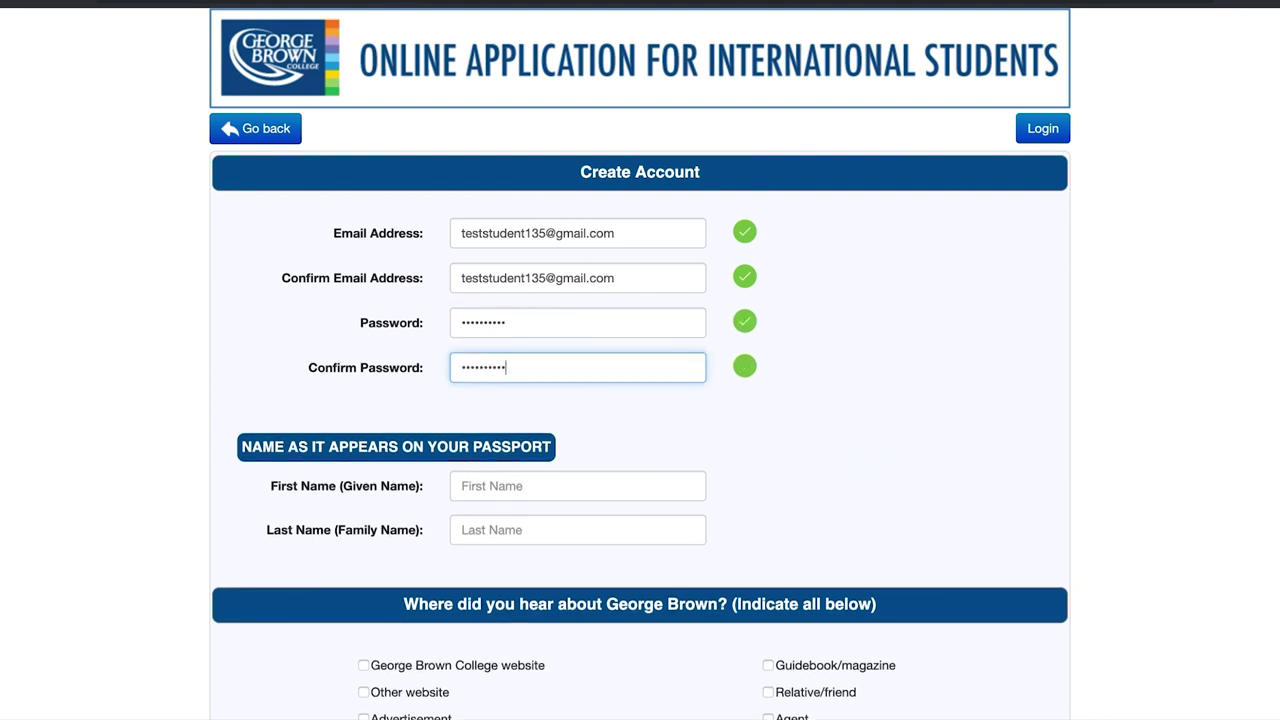
- Enter the applicant's first and last name, tick 'George Brown College website', and create the account
left_click(574, 482)
type("Test")
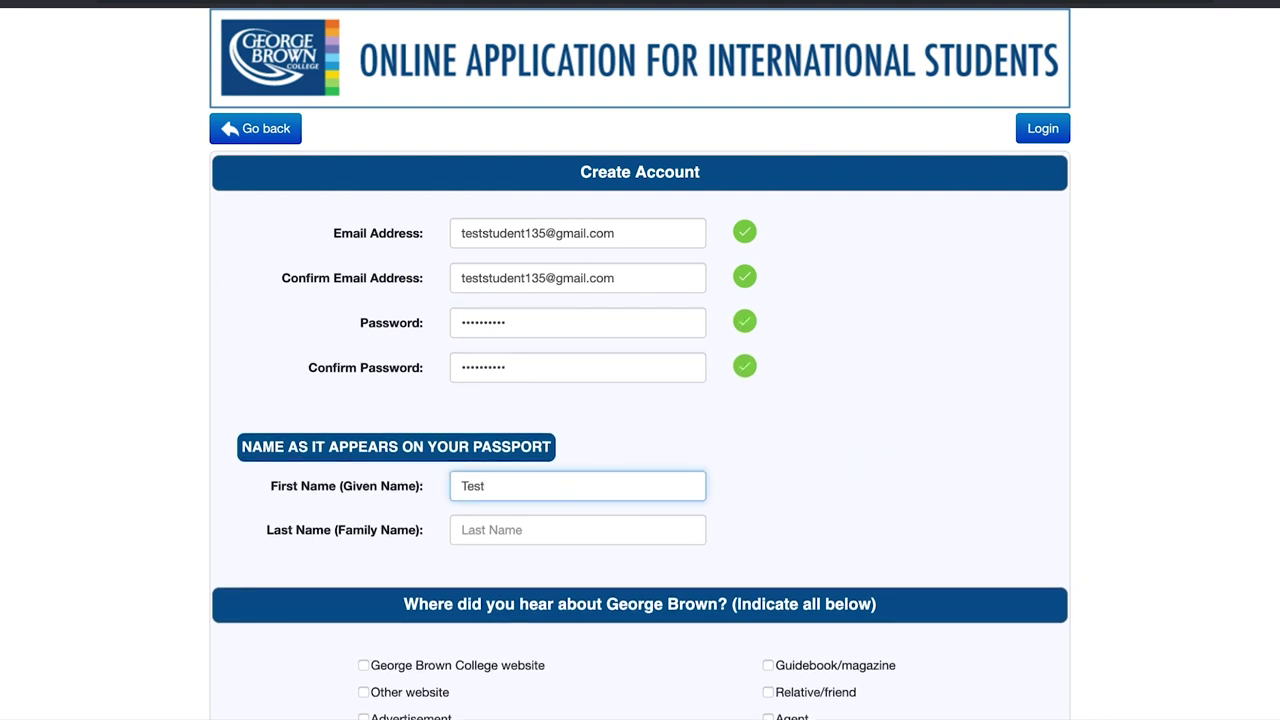
left_click(574, 523)
type("Student")
left_click(846, 448)
scroll(848, 450, "down", 1)
scroll(848, 452, "down", 5)
left_click(364, 377)
left_click(620, 572)
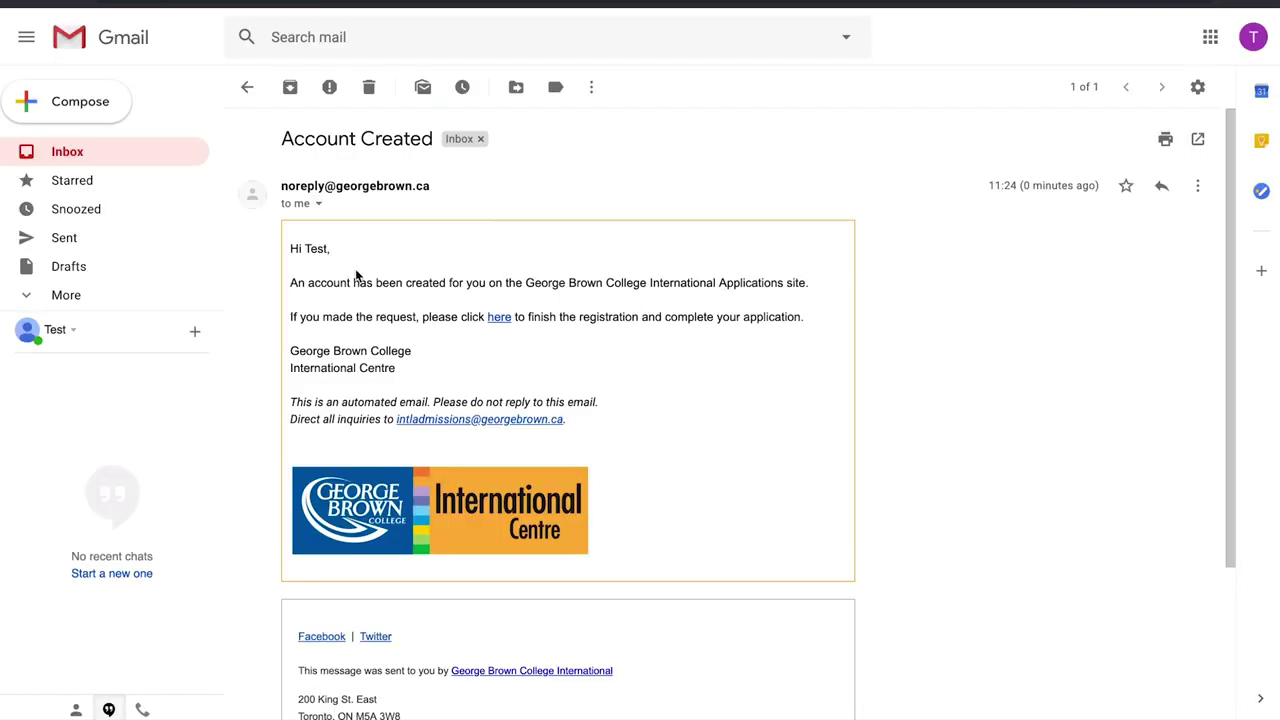
- Follow the 'here' link in the Account Created e-mail to continue the application
left_click(500, 317)
- Set both the citizenship and applying-from country to United States
scroll(506, 322, "down", 2)
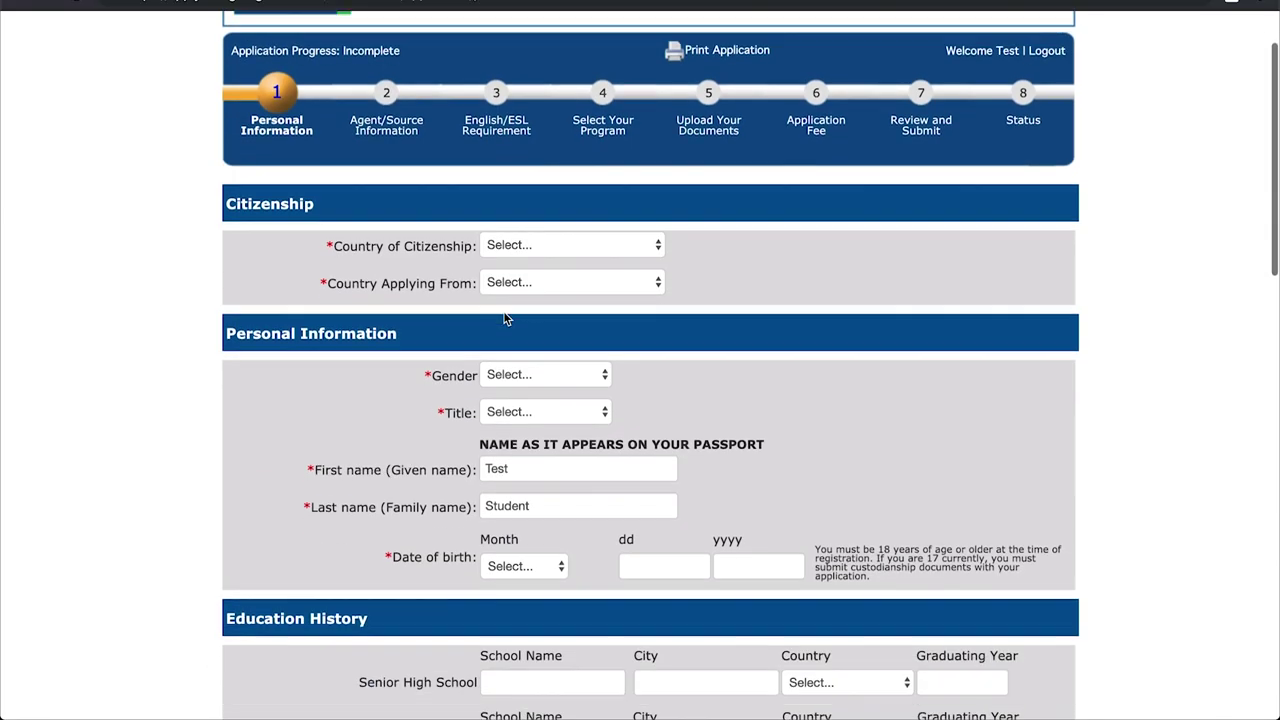
left_click(540, 238)
scroll(548, 421, "down", 15)
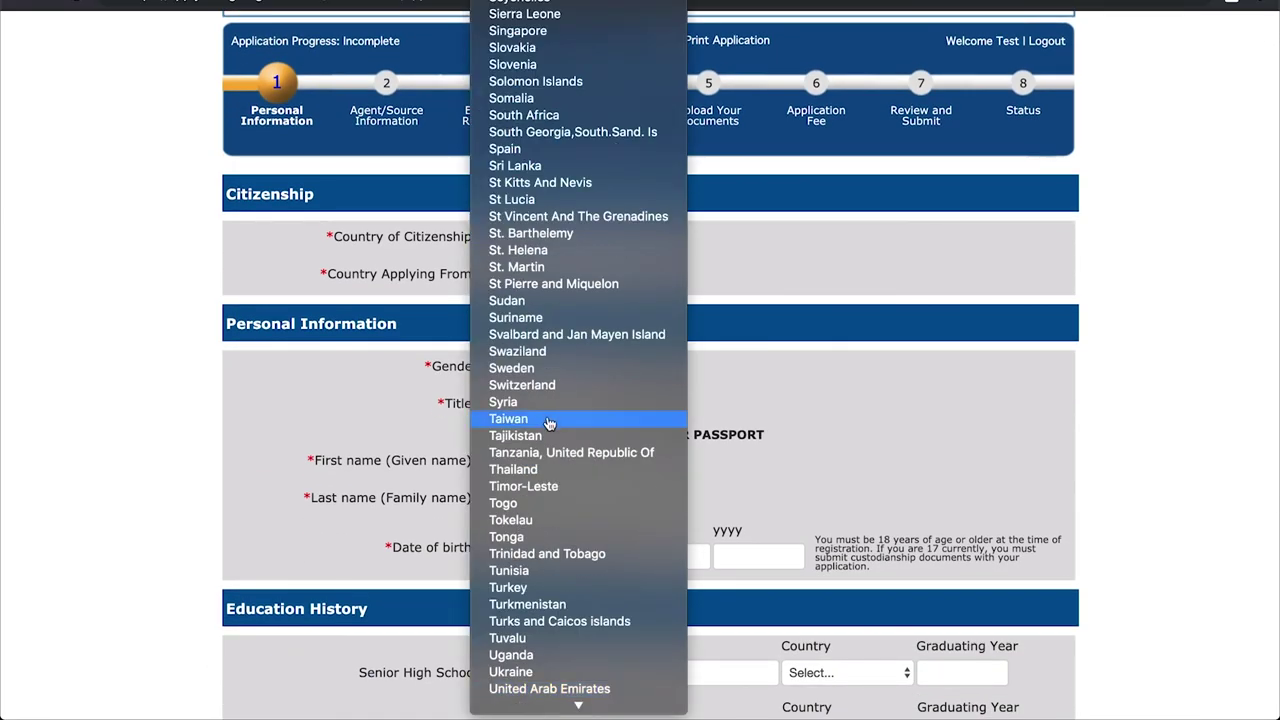
left_click(543, 538)
left_click(531, 274)
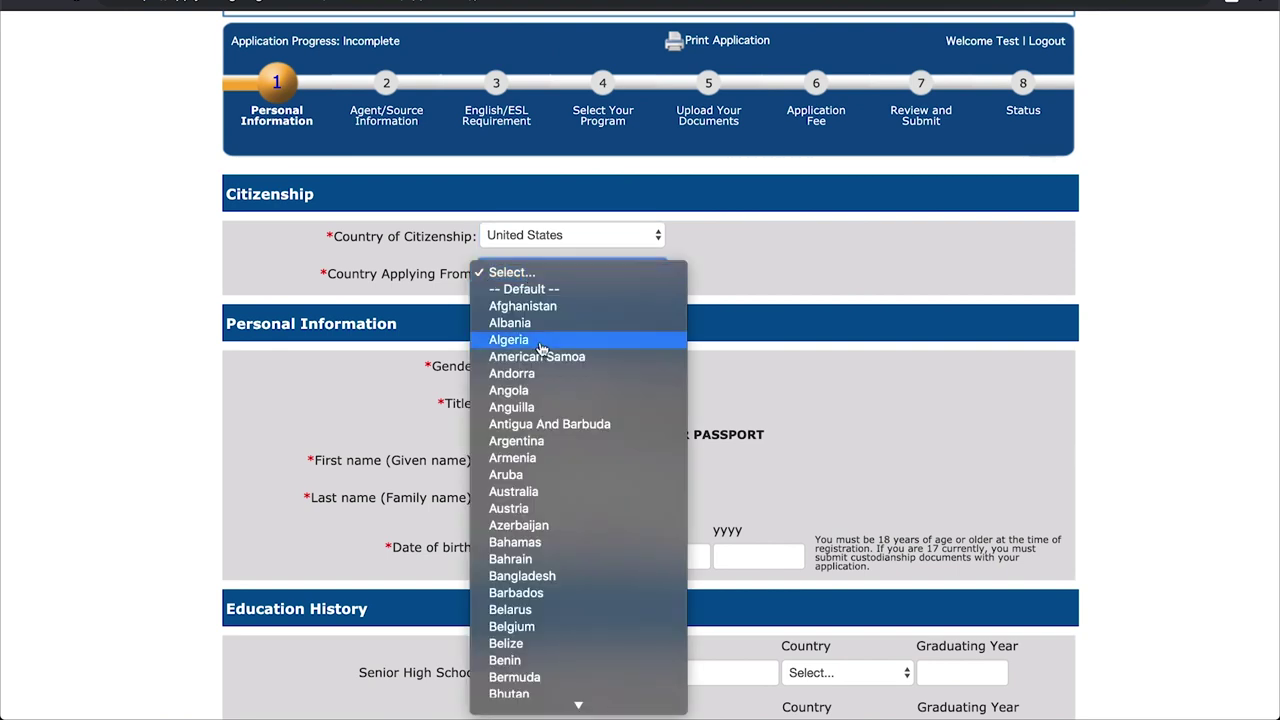
scroll(550, 397, "down", 10)
scroll(550, 397, "down", 15)
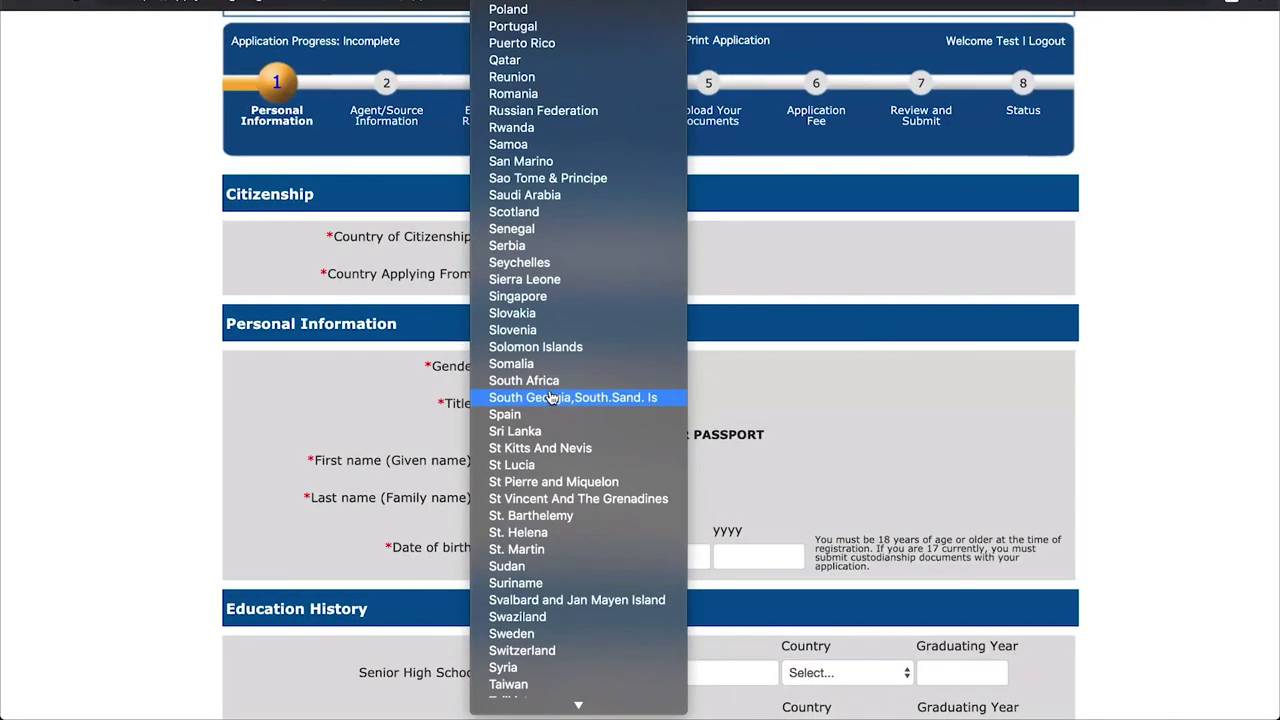
left_click(553, 449)
- Set gender to Male and title to Mr
scroll(666, 386, "down", 2)
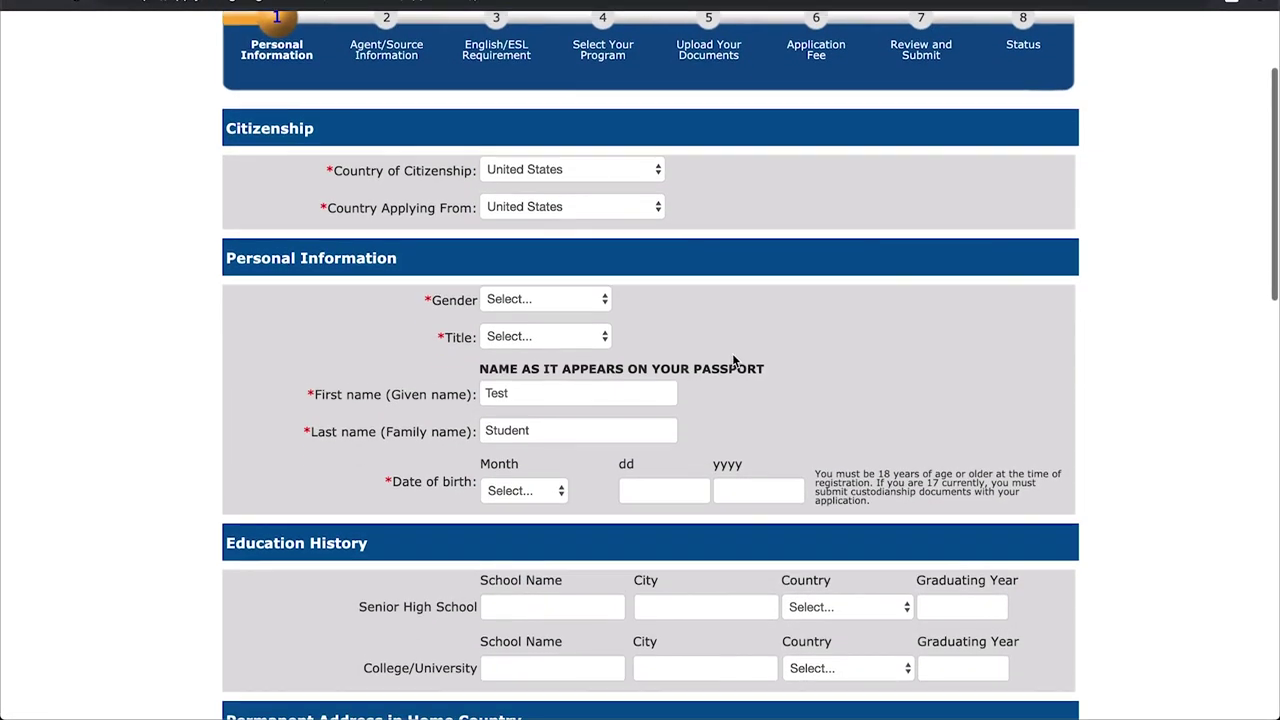
left_click(596, 295)
left_click(549, 318)
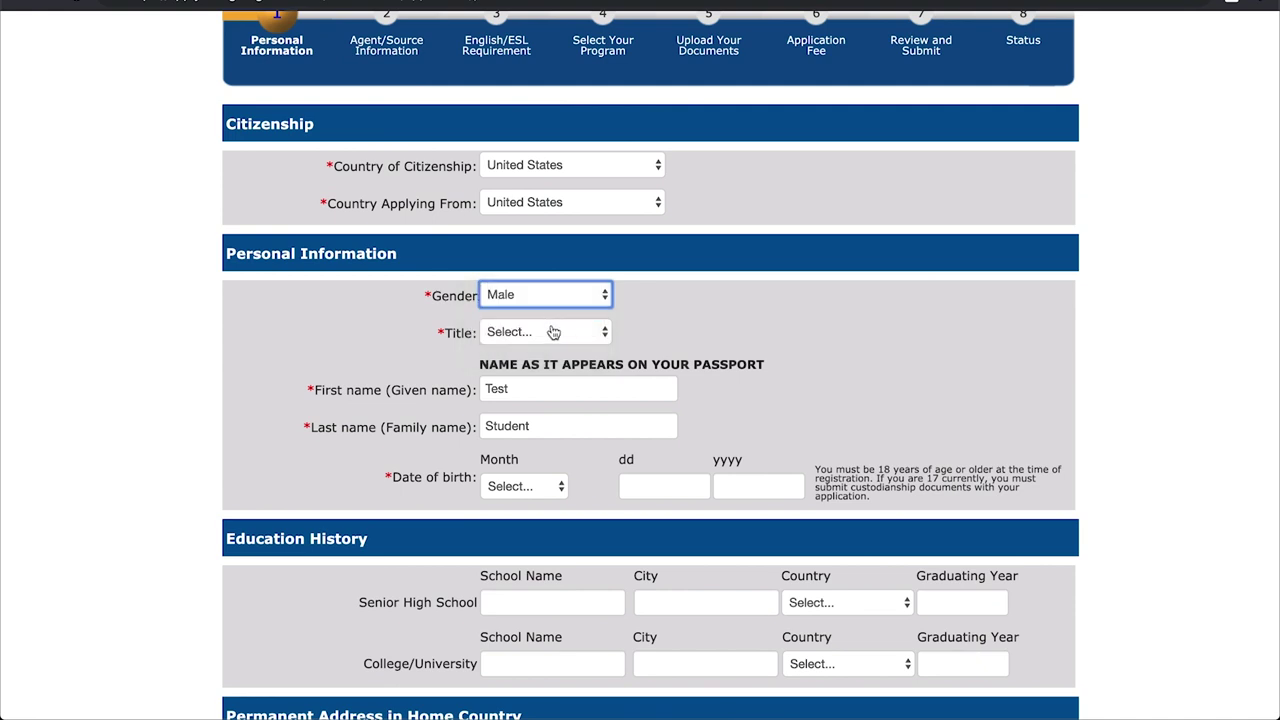
left_click(555, 332)
left_click(545, 350)
scroll(694, 340, "down", 4)
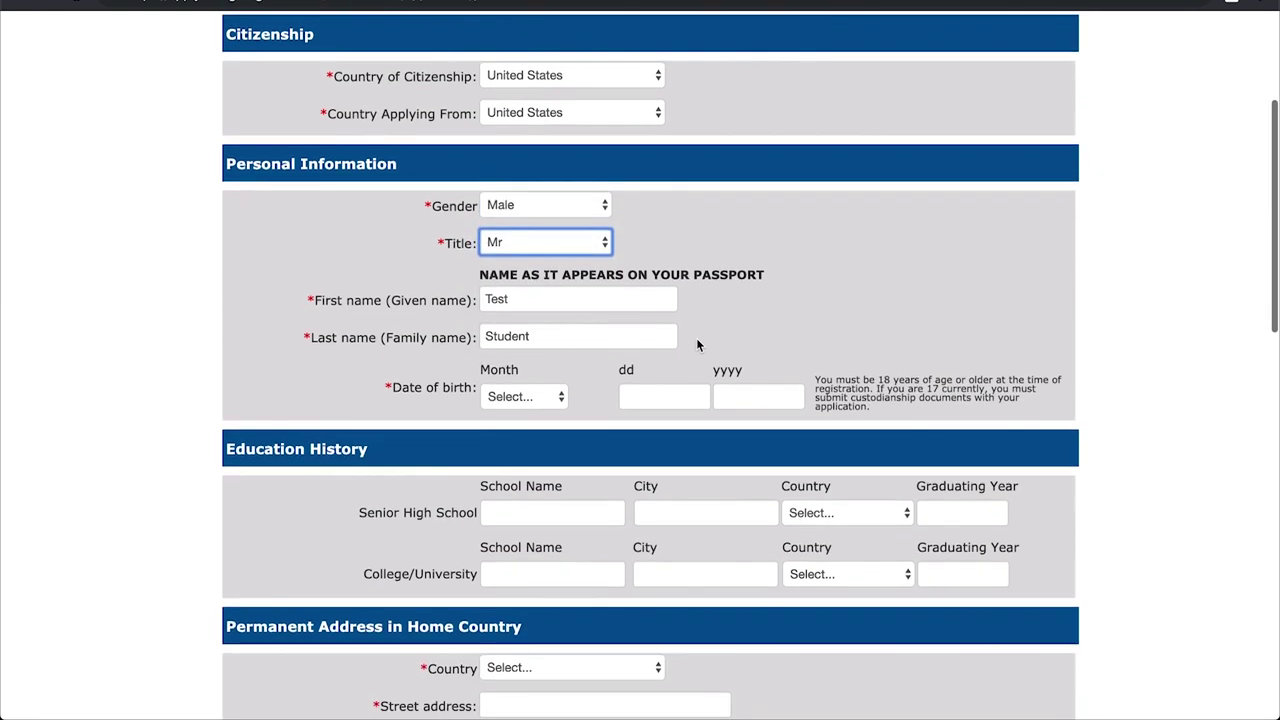
key("Tab")
left_click(620, 279)
- Set the birth month to January and the birth day to 1
left_click(546, 340)
left_click(540, 349)
left_click(648, 341)
type("1")
left_click(734, 340)
- Enter birth year 1990 and add High School, New York City, United States, graduating 2006
type("1990")
scroll(617, 442, "down", 3)
left_click(578, 305)
type("High School")
left_click(705, 304)
type("N")
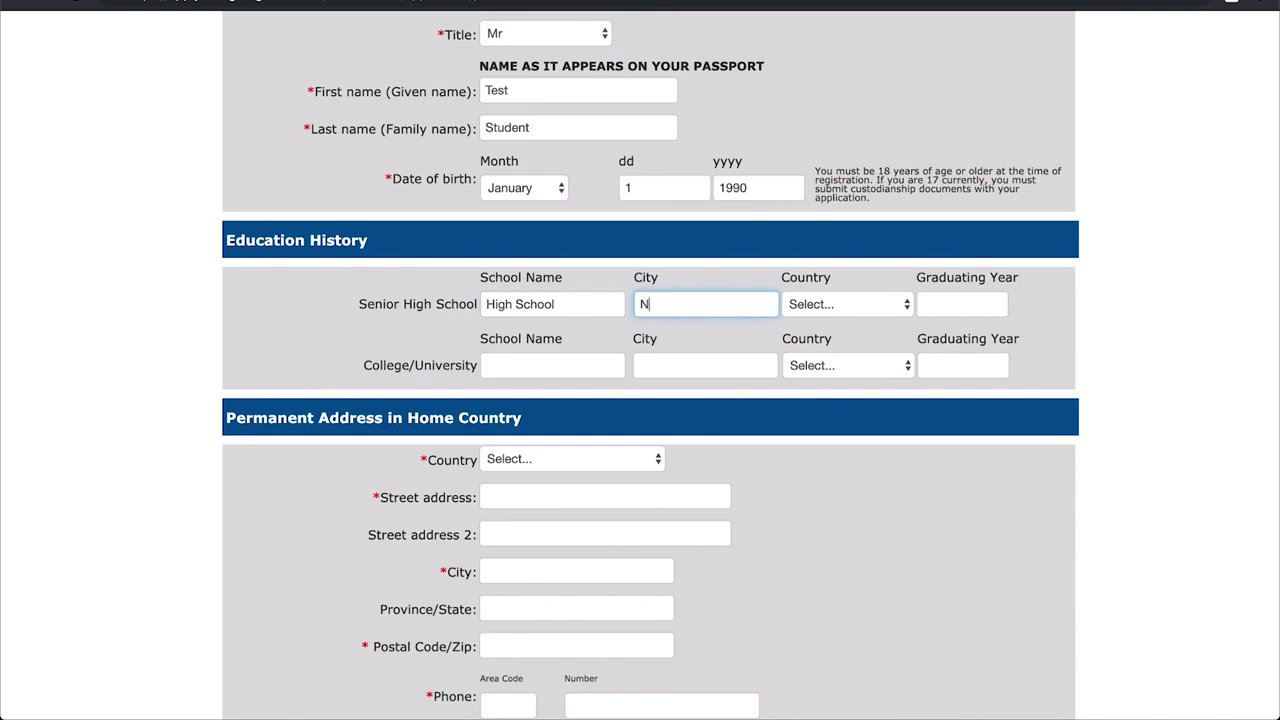
type("ew York City")
key("Tab")
type("un")
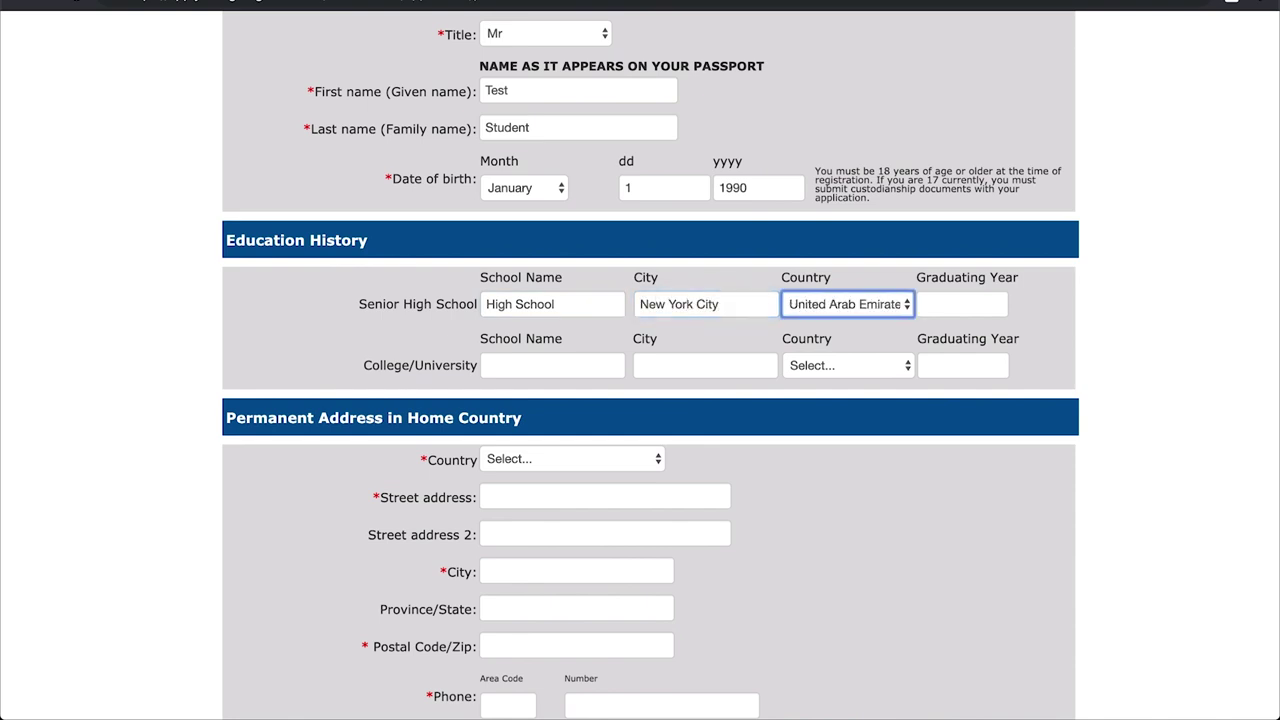
left_click(820, 306)
left_click(820, 338)
left_click(928, 305)
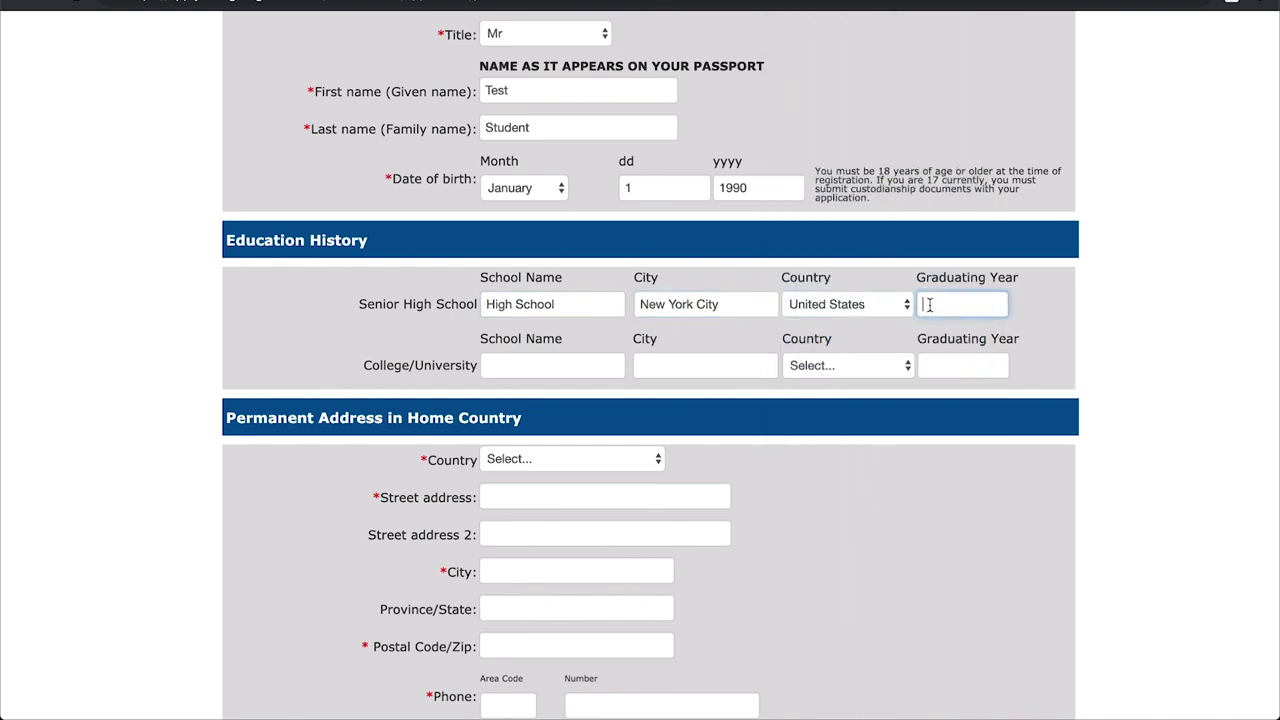
type("2006")
- Add College School, New York City, United States, graduating 2011
left_click(597, 358)
type("College School")
left_click(700, 365)
type("New York City")
left_click(848, 365)
scroll(843, 462, "down", 10)
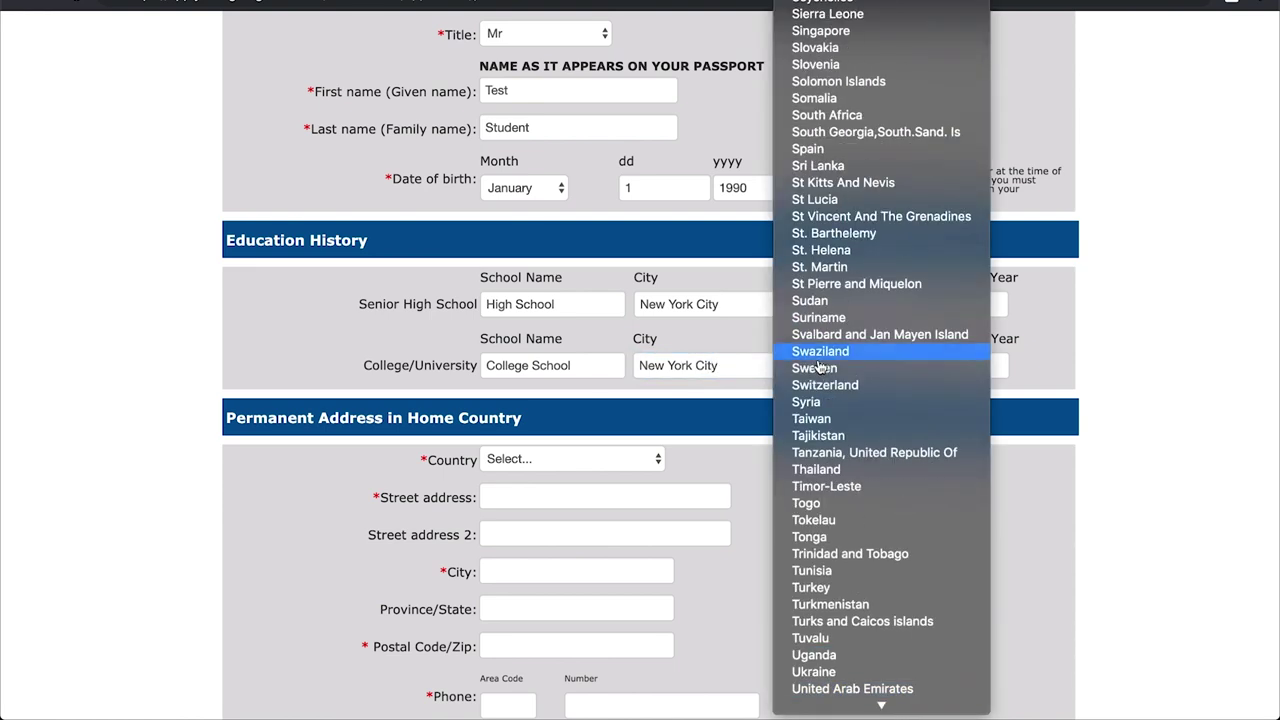
left_click(845, 498)
left_click(943, 366)
type("2011")
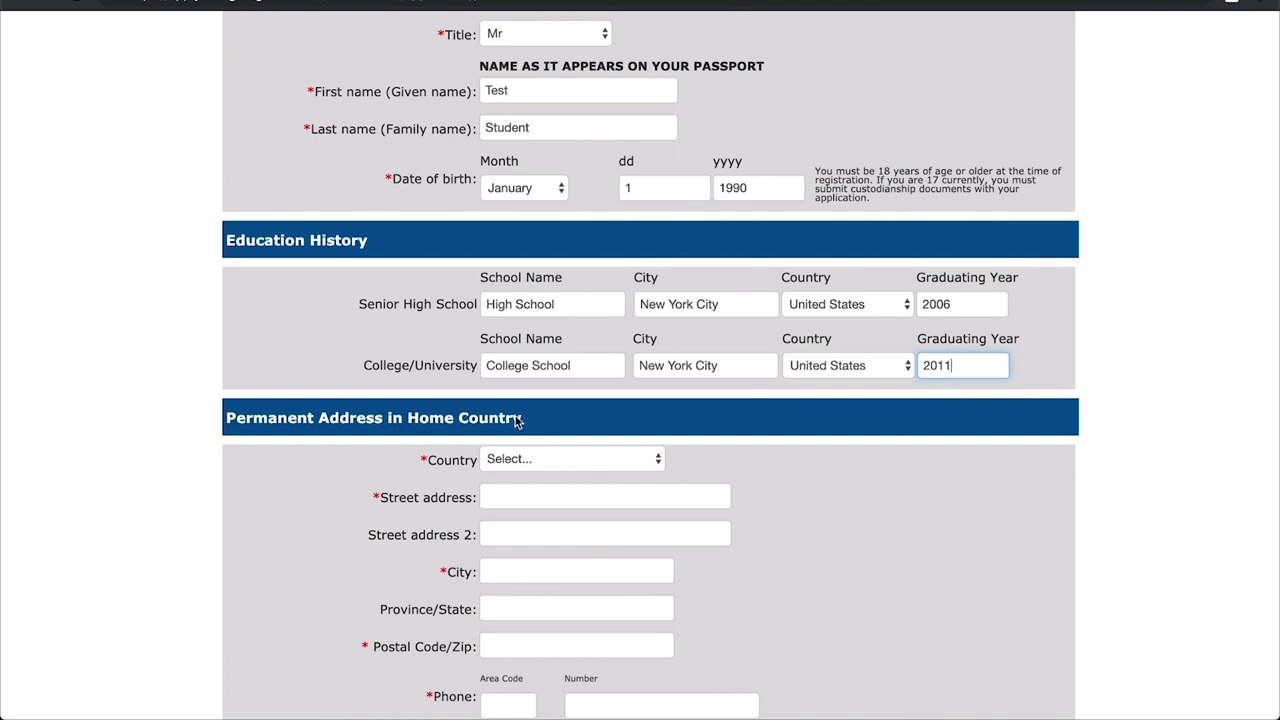
scroll(540, 413, "down", 4)
- Set the home country to United States and fill in the street address and city
left_click(514, 261)
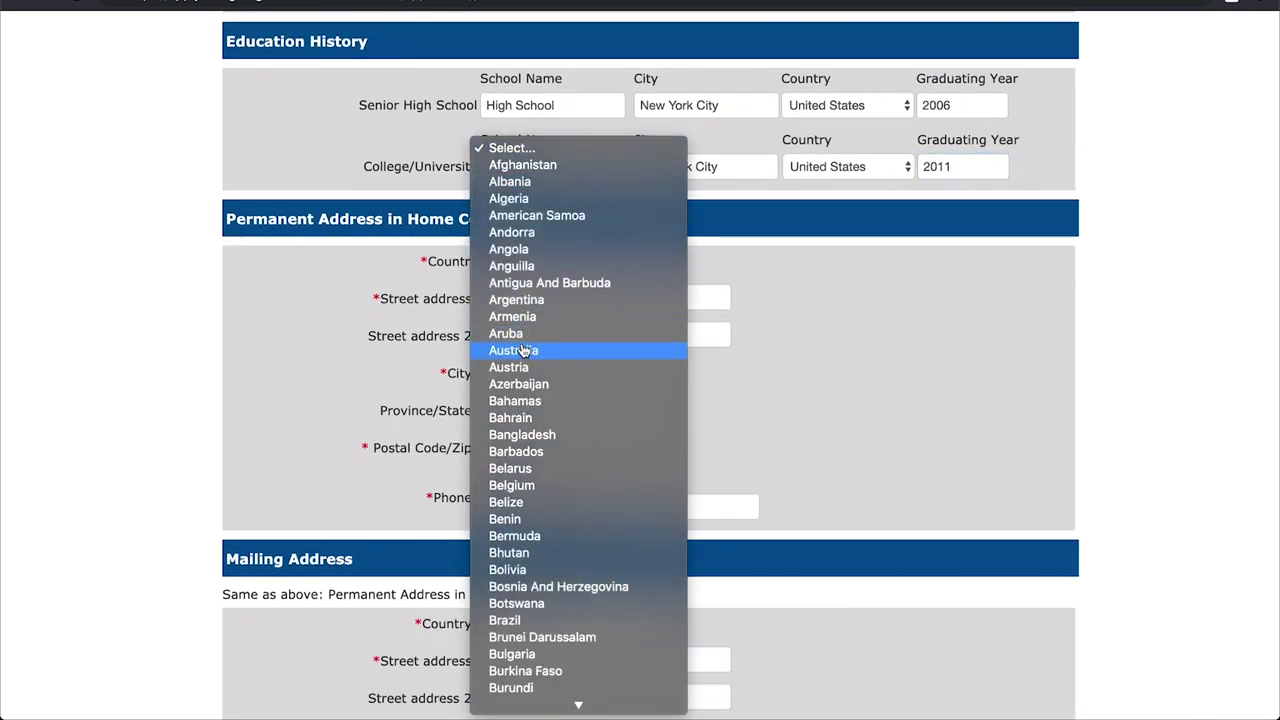
scroll(521, 350, "down", 15)
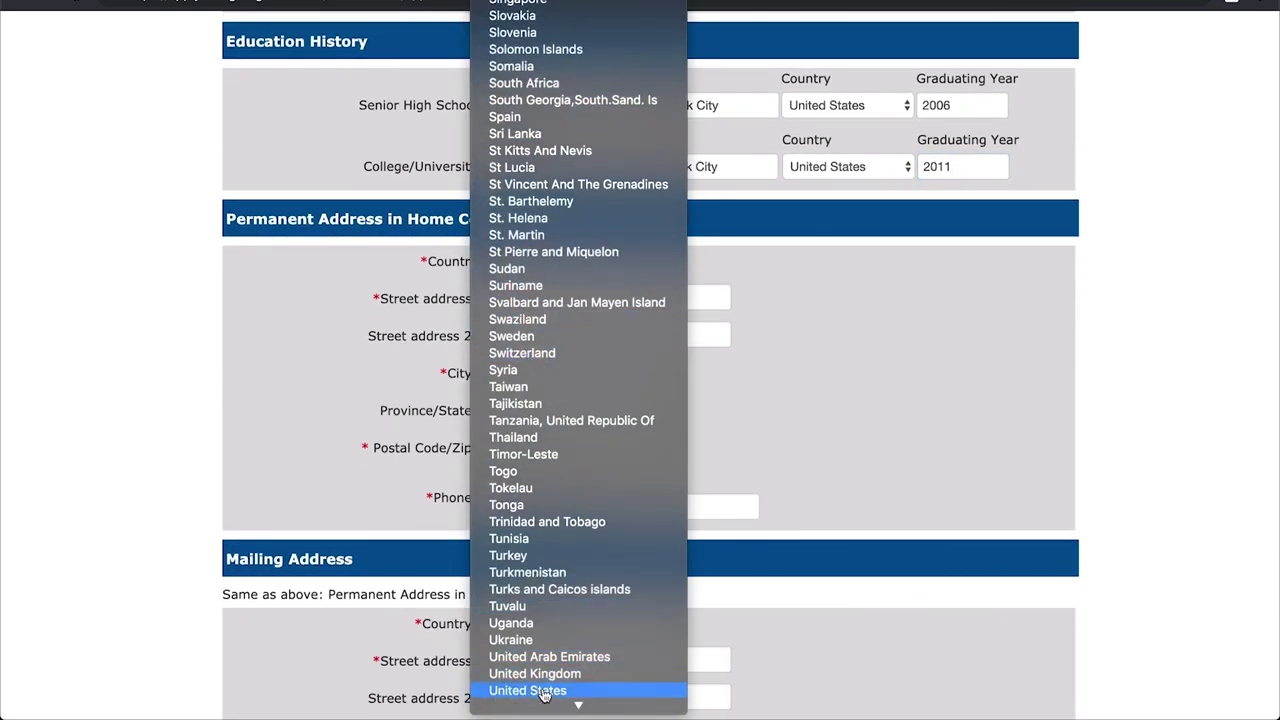
left_click(543, 691)
left_click(514, 297)
type("123 New York")
key("Tab")
key("Tab")
type("New York City")
key("Tab")
type("new")
- Choose New York as the state and enter the postal code and phone number
left_click(563, 405)
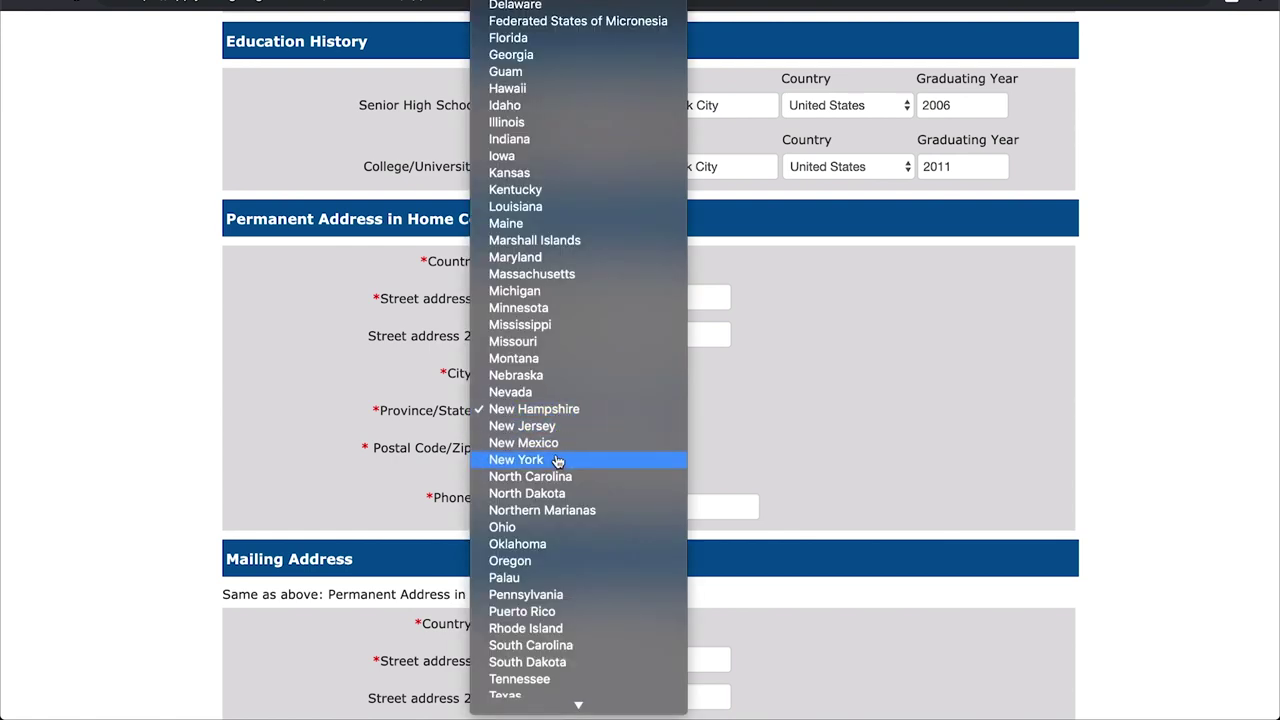
left_click(558, 459)
left_click(553, 450)
type("10001")
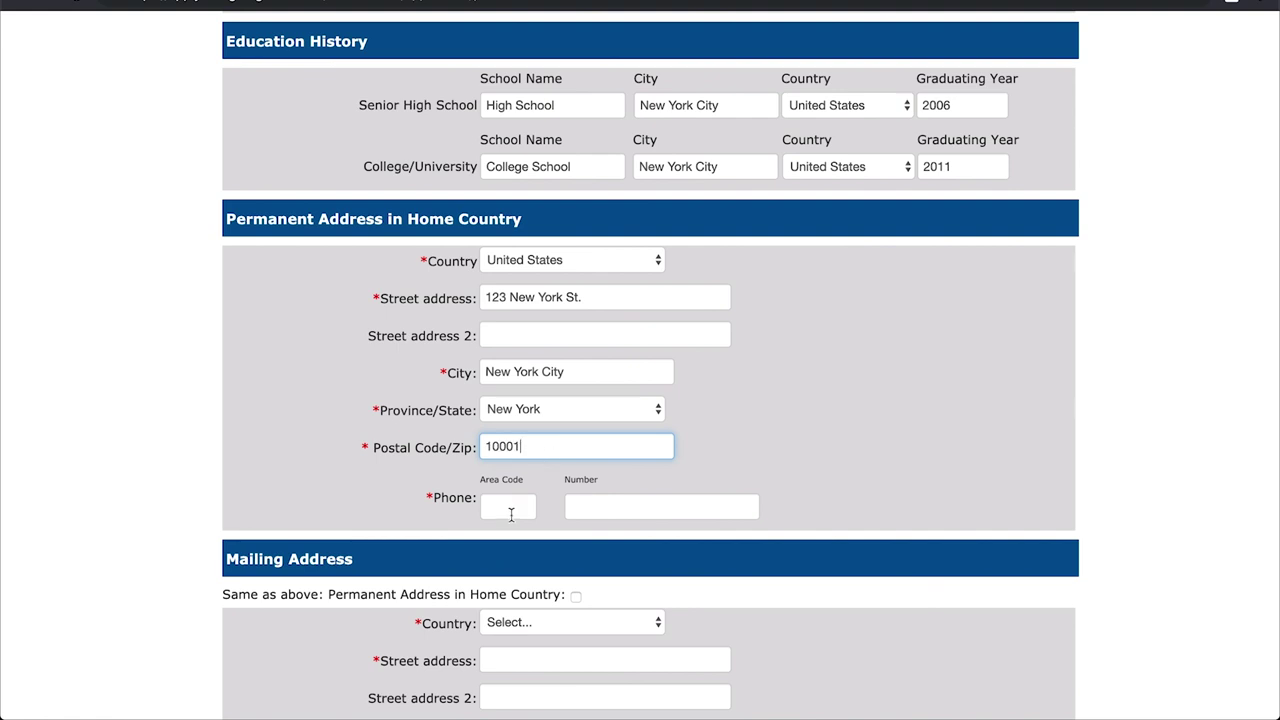
left_click(510, 512)
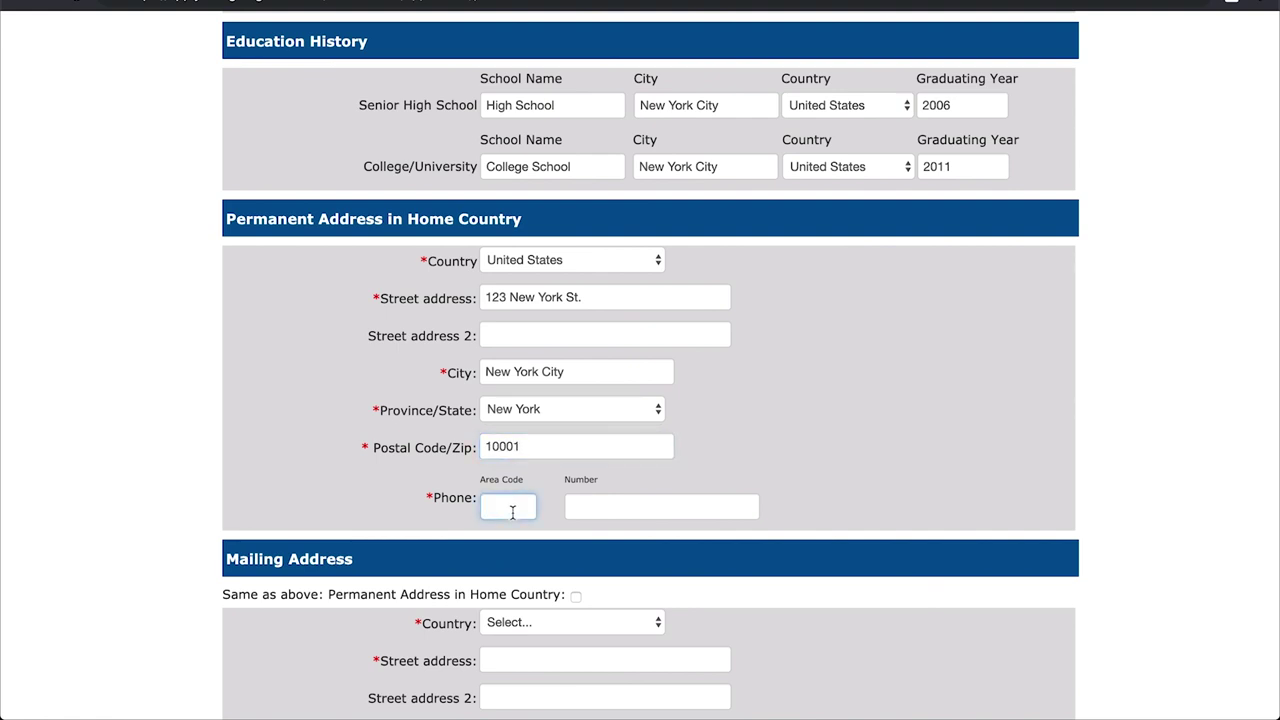
type("647")
key("Tab")
type("123")
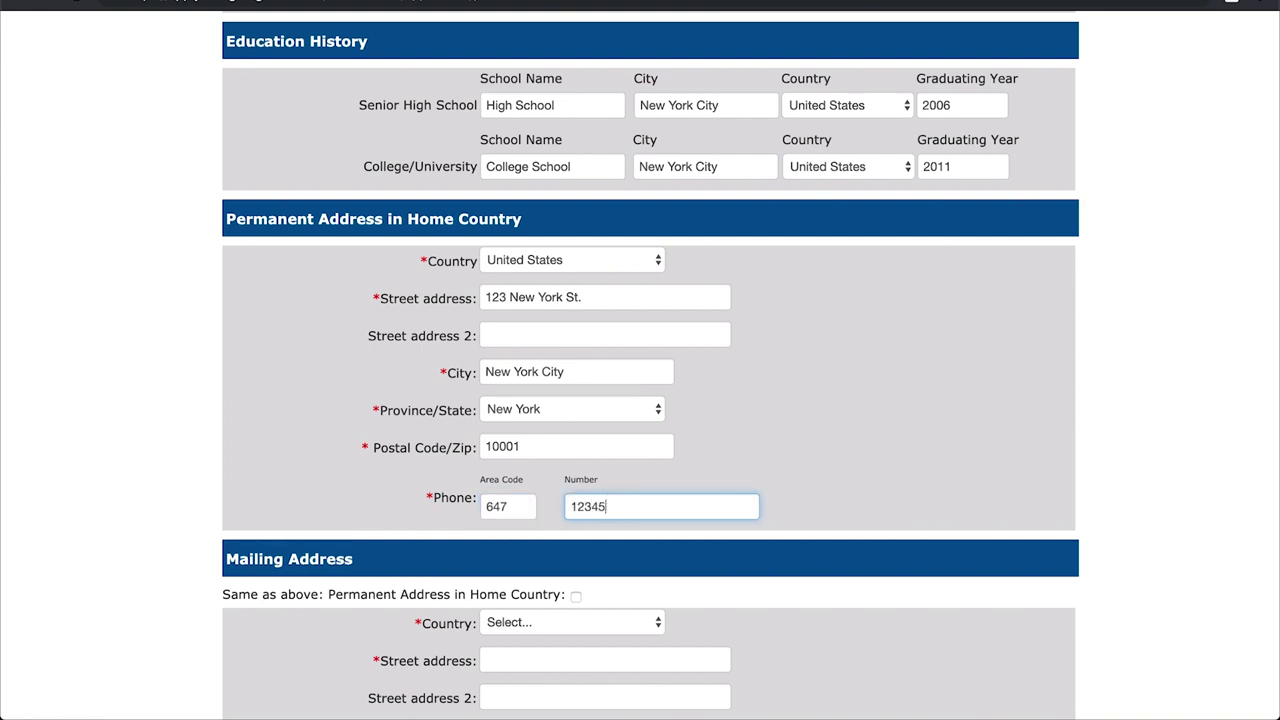
scroll(496, 449, "down", 5)
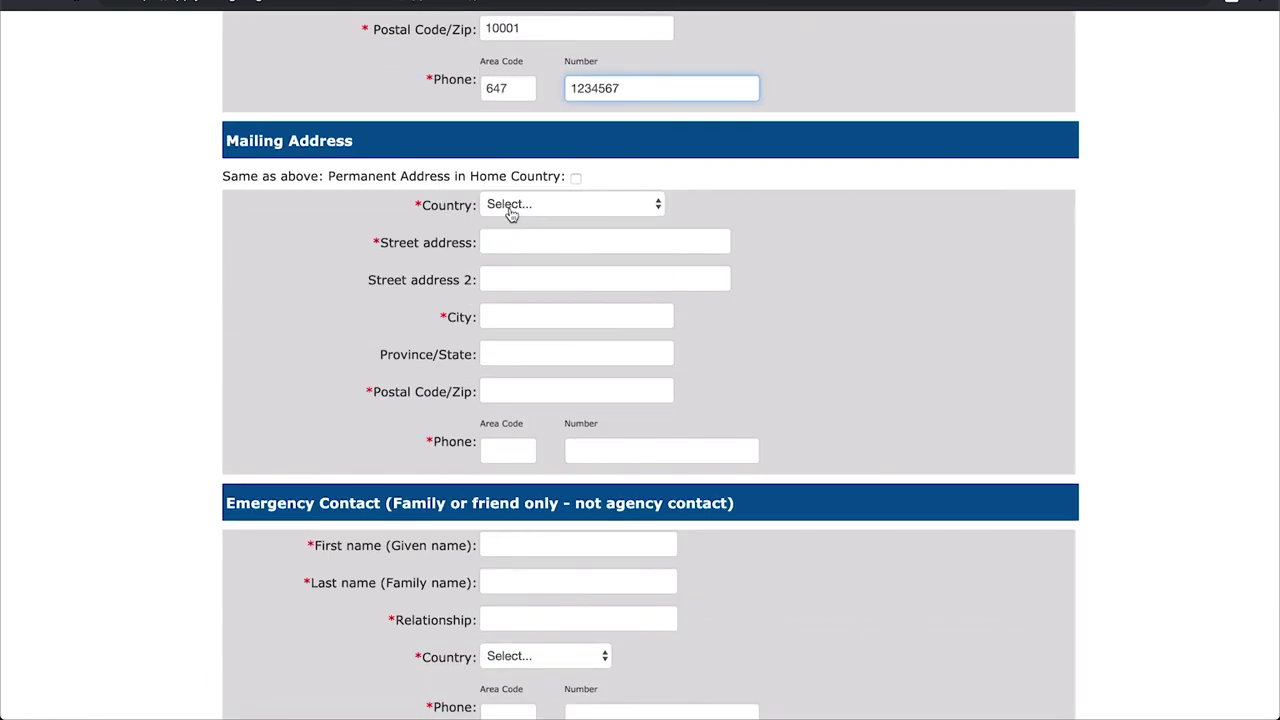
- Reuse the permanent address for mailing and enter the emergency contact's name and relationship Father
left_click_drag(226, 182, 391, 186)
left_click(559, 180)
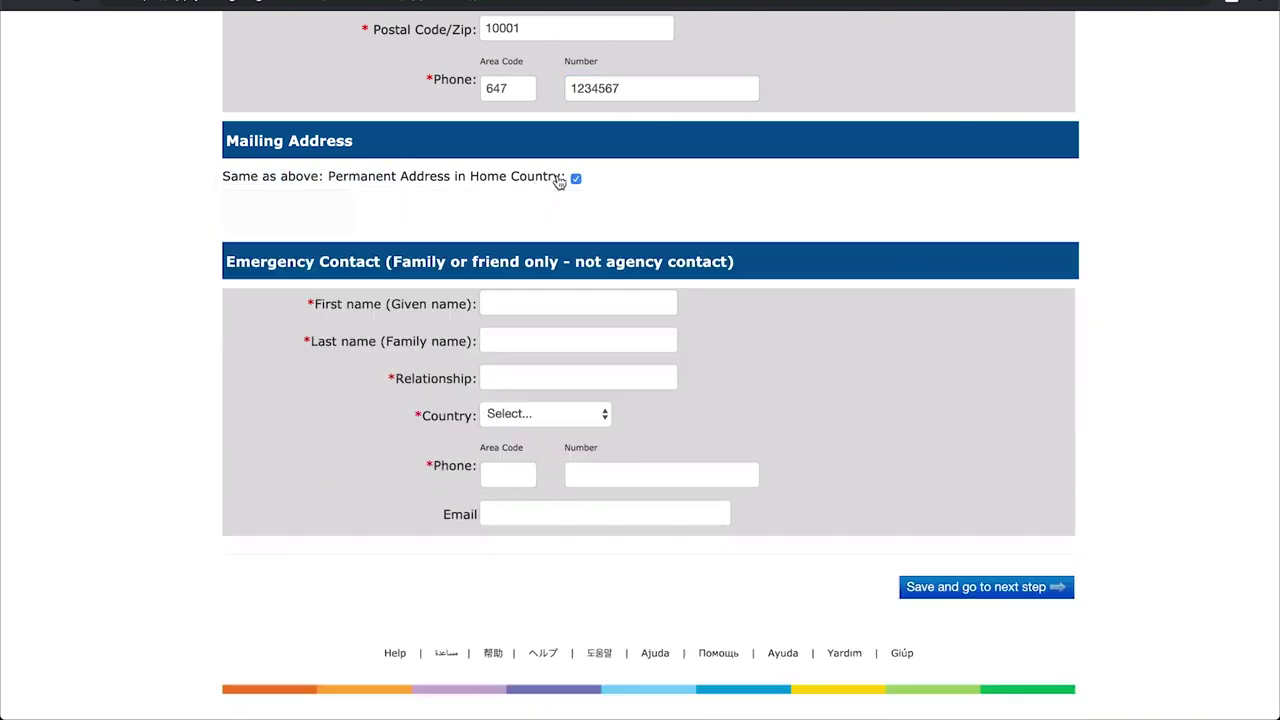
left_click(523, 255)
type("Test")
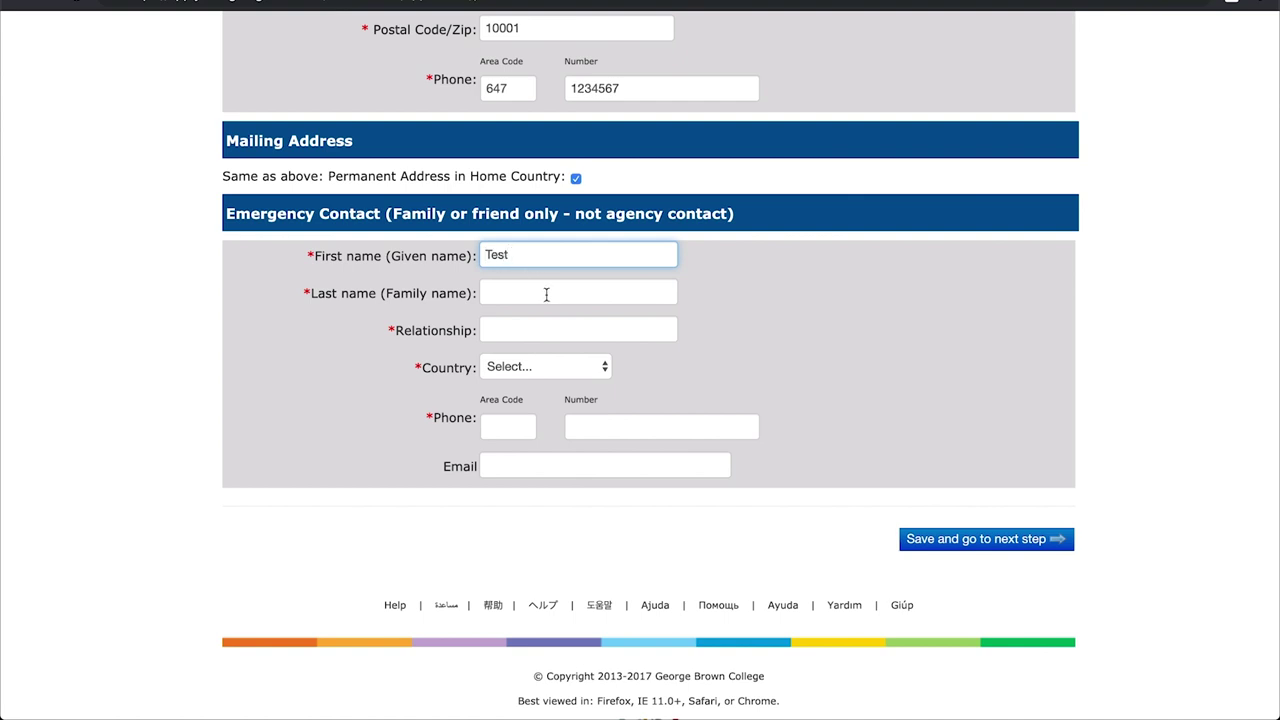
left_click(546, 291)
type("Parent")
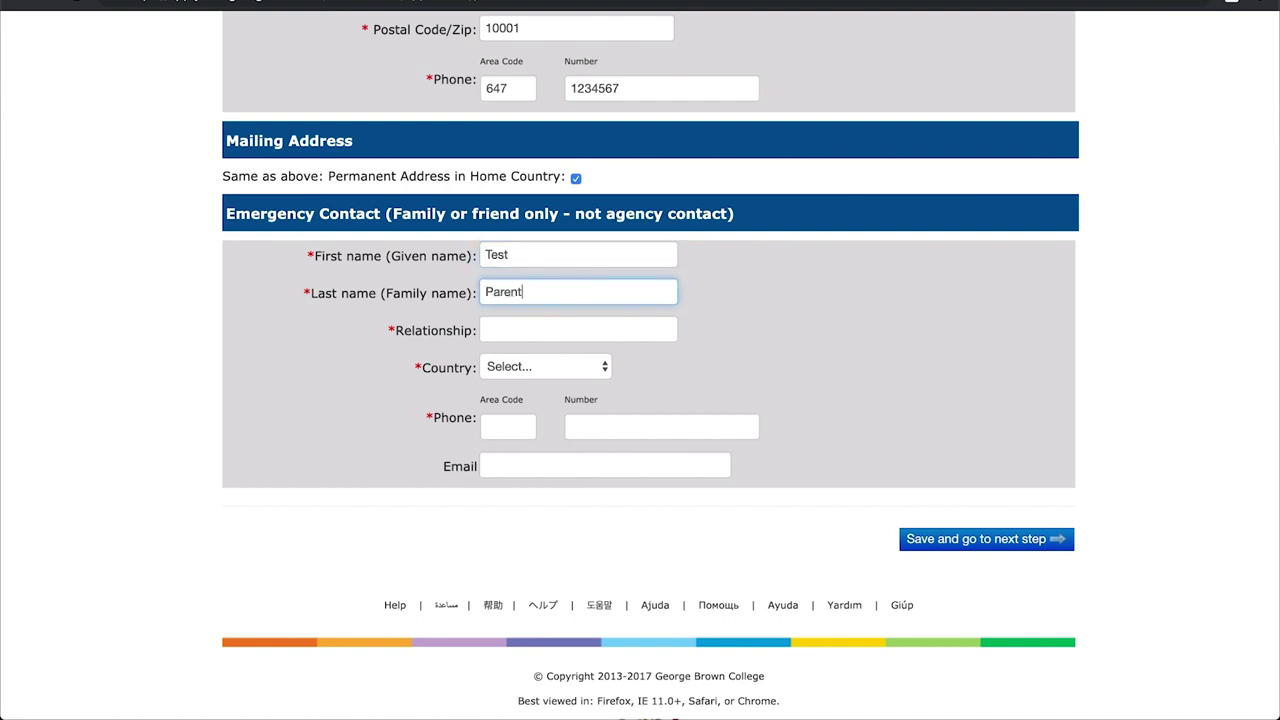
left_click(552, 327)
type("Pa")
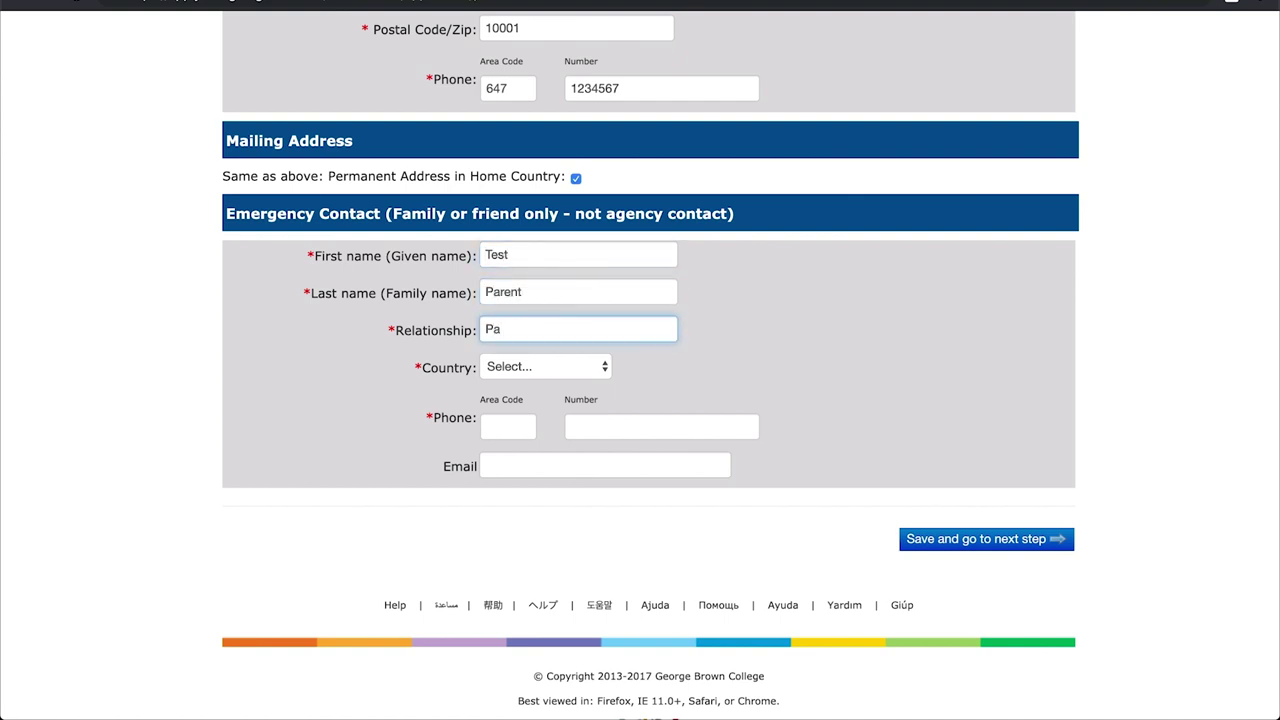
type("ather")
- Set the contact's country to United States, add their phone and e-mail, and save
left_click(550, 366)
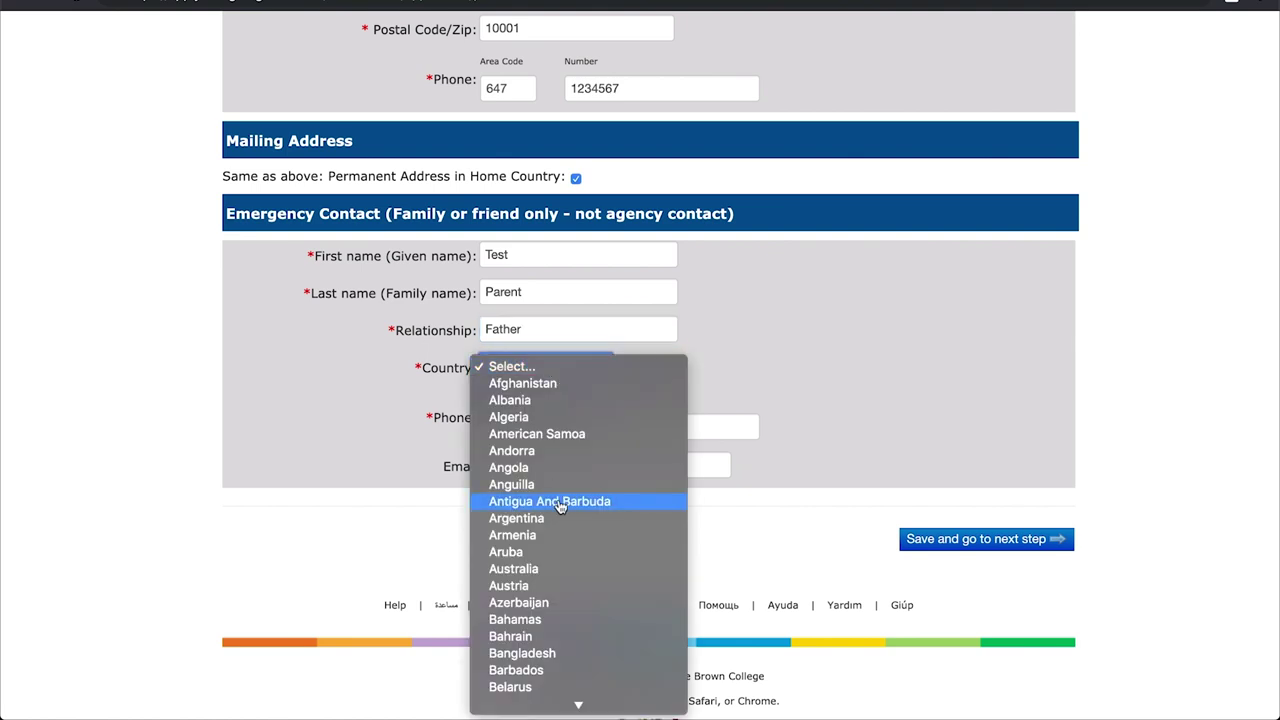
scroll(560, 507, "down", 5)
scroll(560, 507, "down", 20)
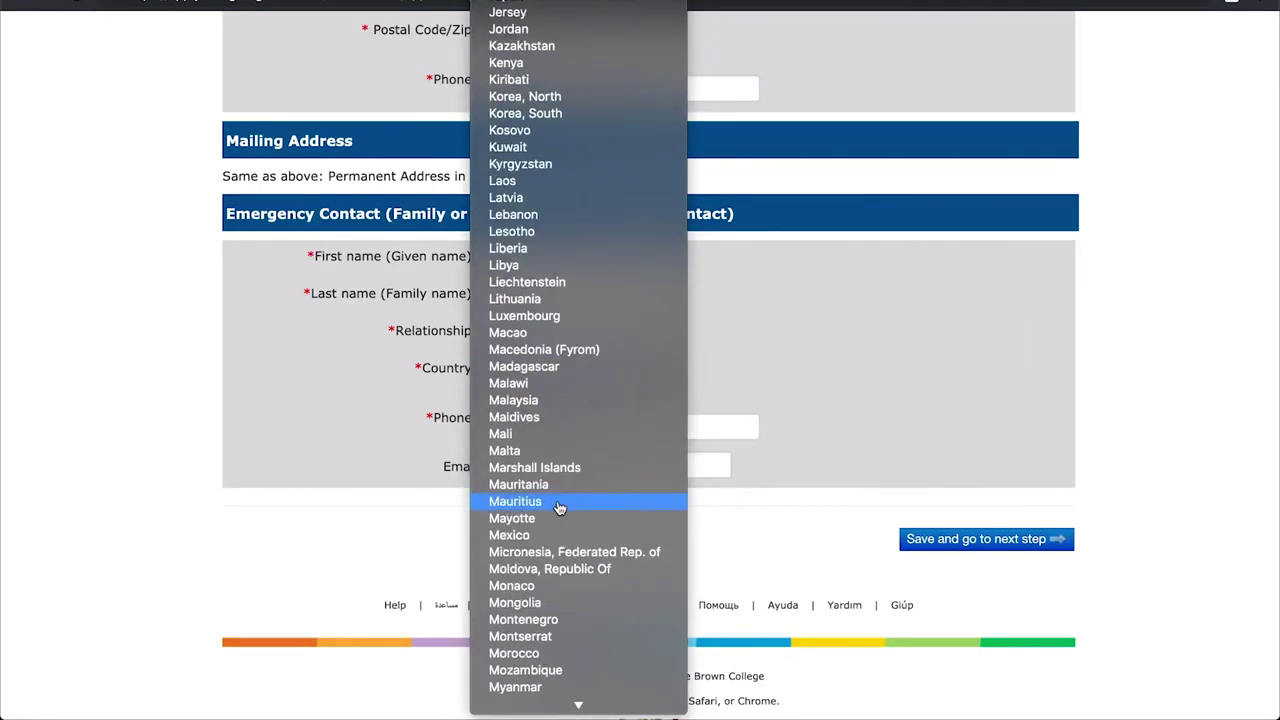
scroll(558, 507, "down", 15)
left_click(553, 543)
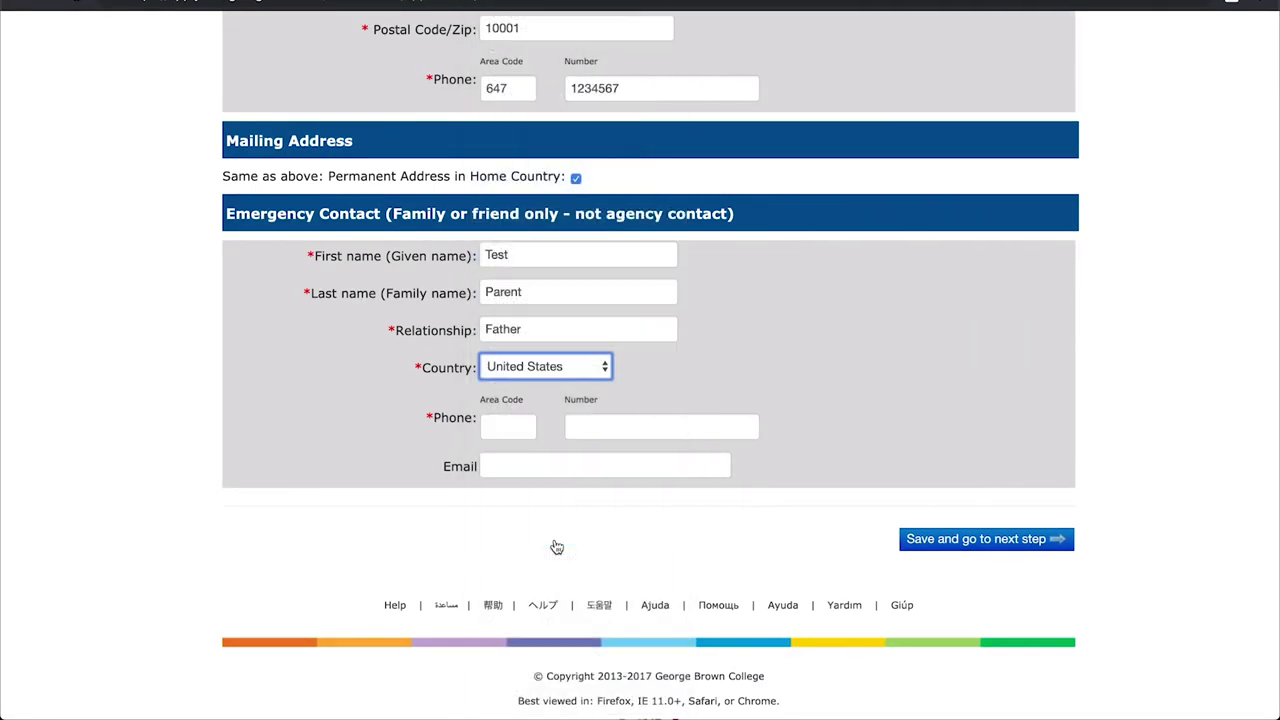
left_click(521, 432)
type("647")
left_click(602, 432)
type("2345678")
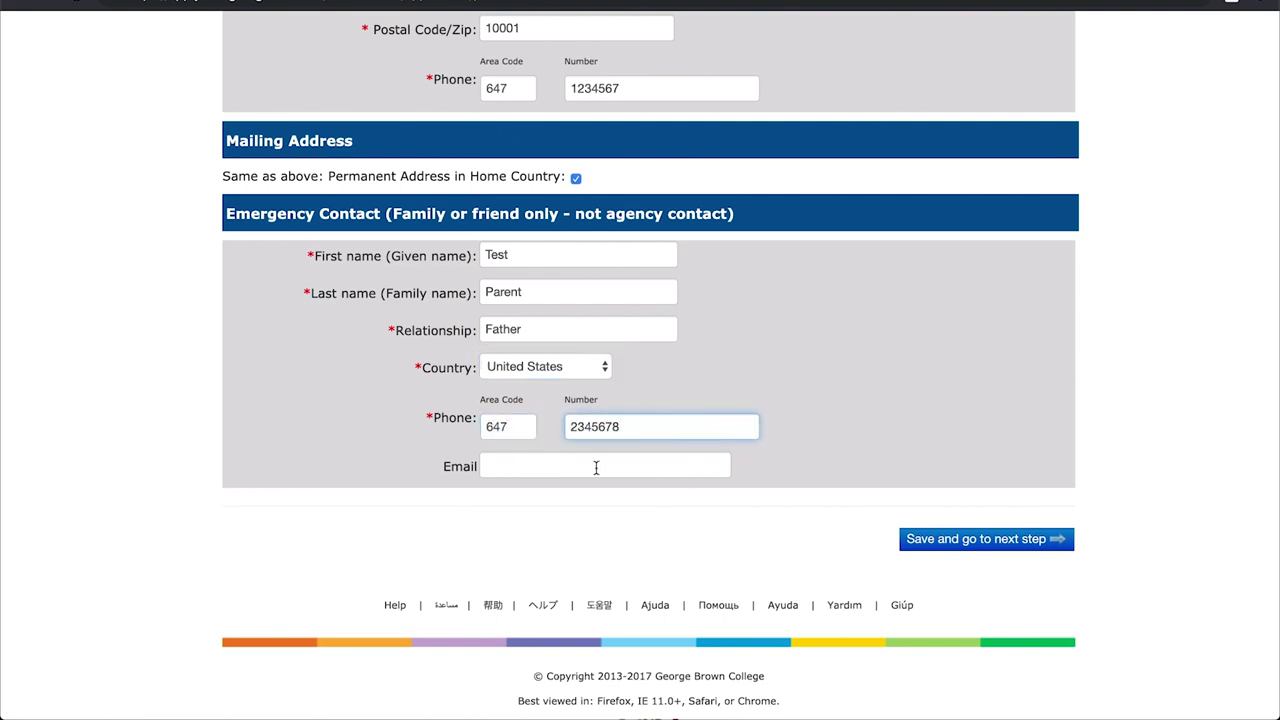
left_click(597, 468)
left_click(927, 541)
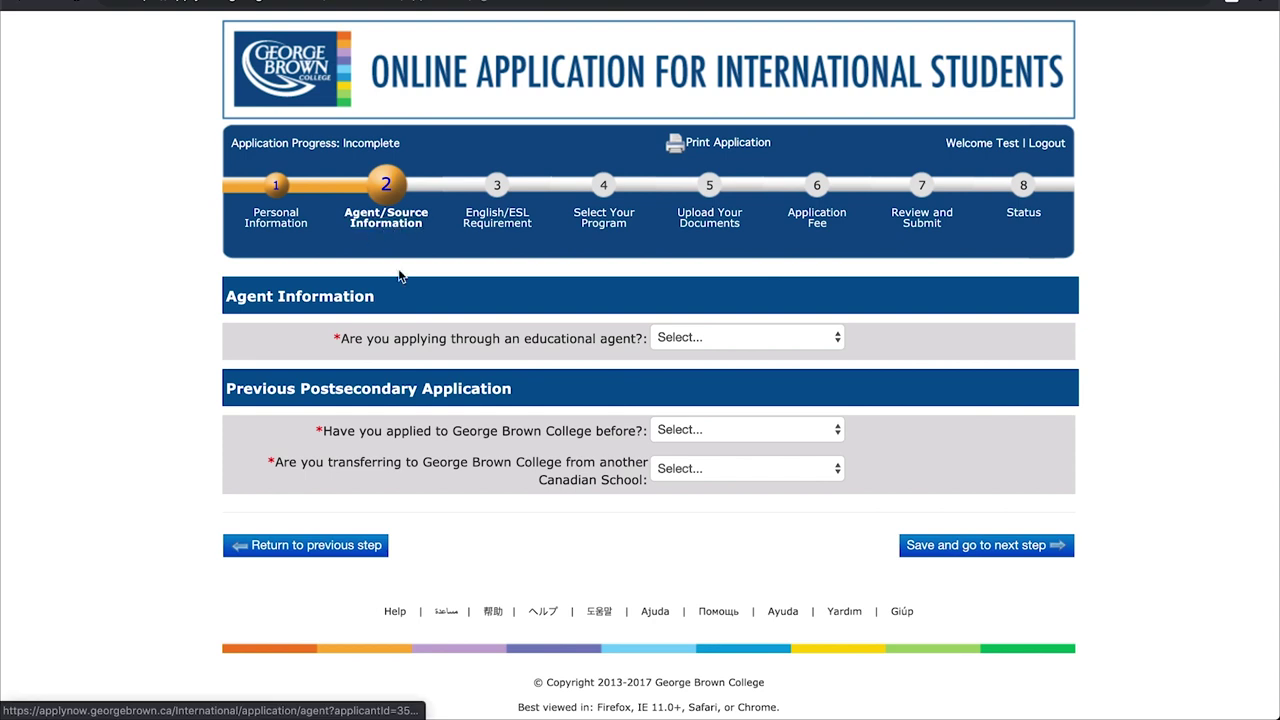
- Answer No to using an agent, applying before and transferring, then save the page
left_click(835, 340)
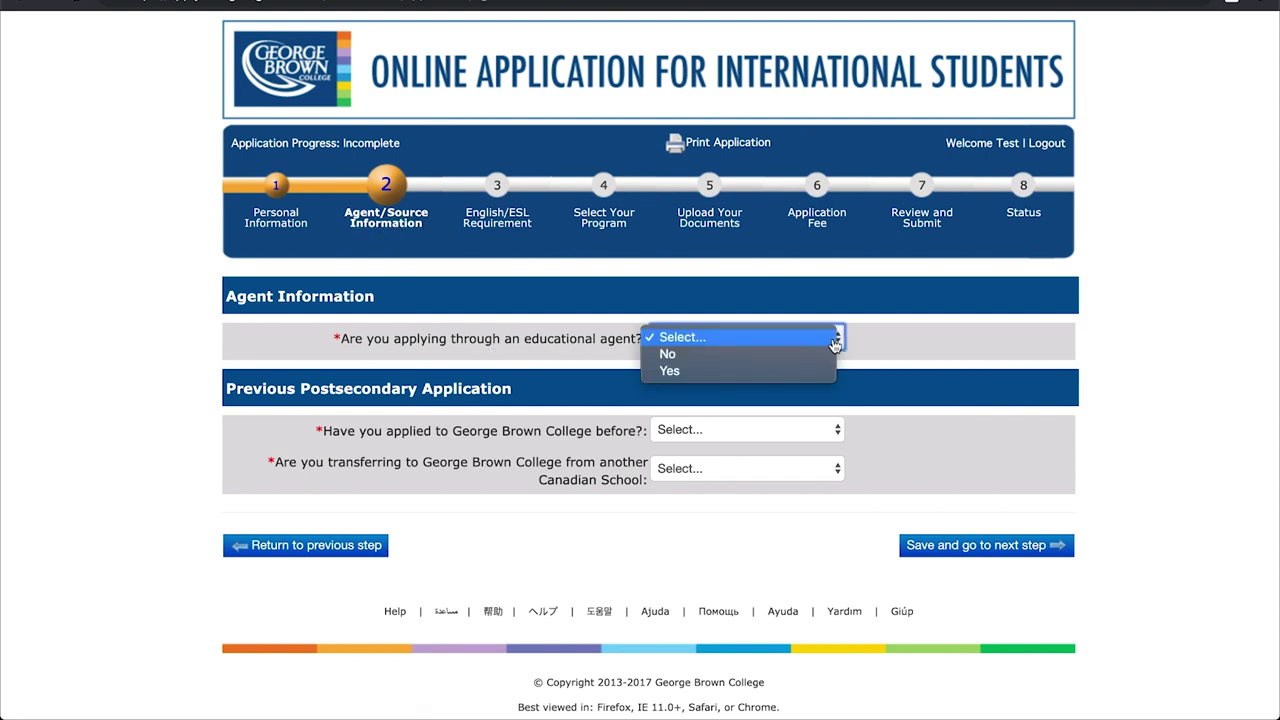
left_click(823, 355)
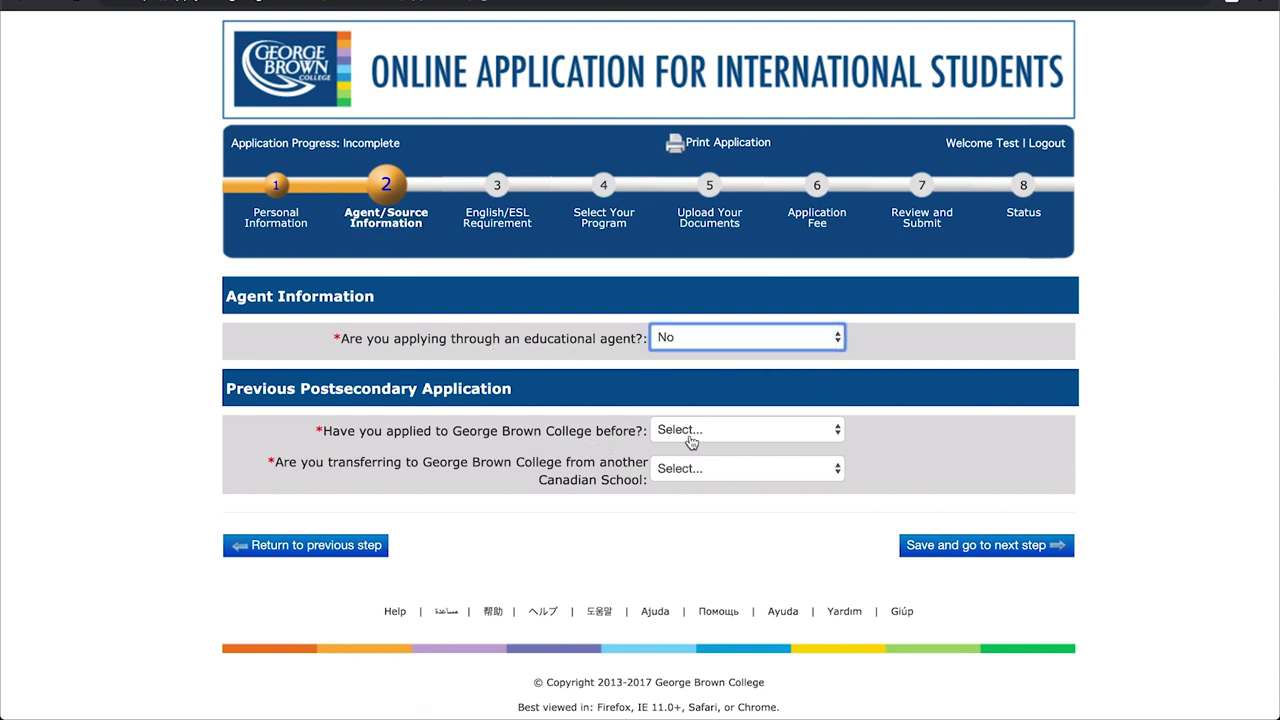
left_click(817, 437)
left_click(816, 452)
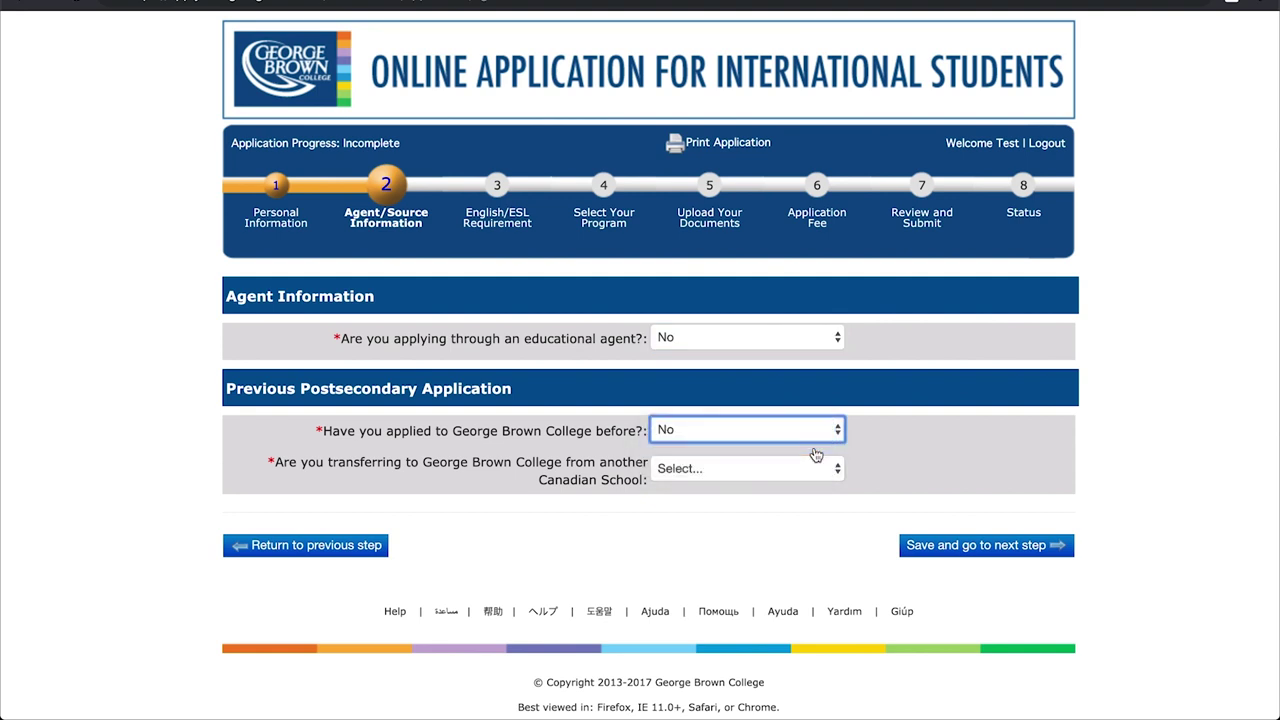
left_click(836, 470)
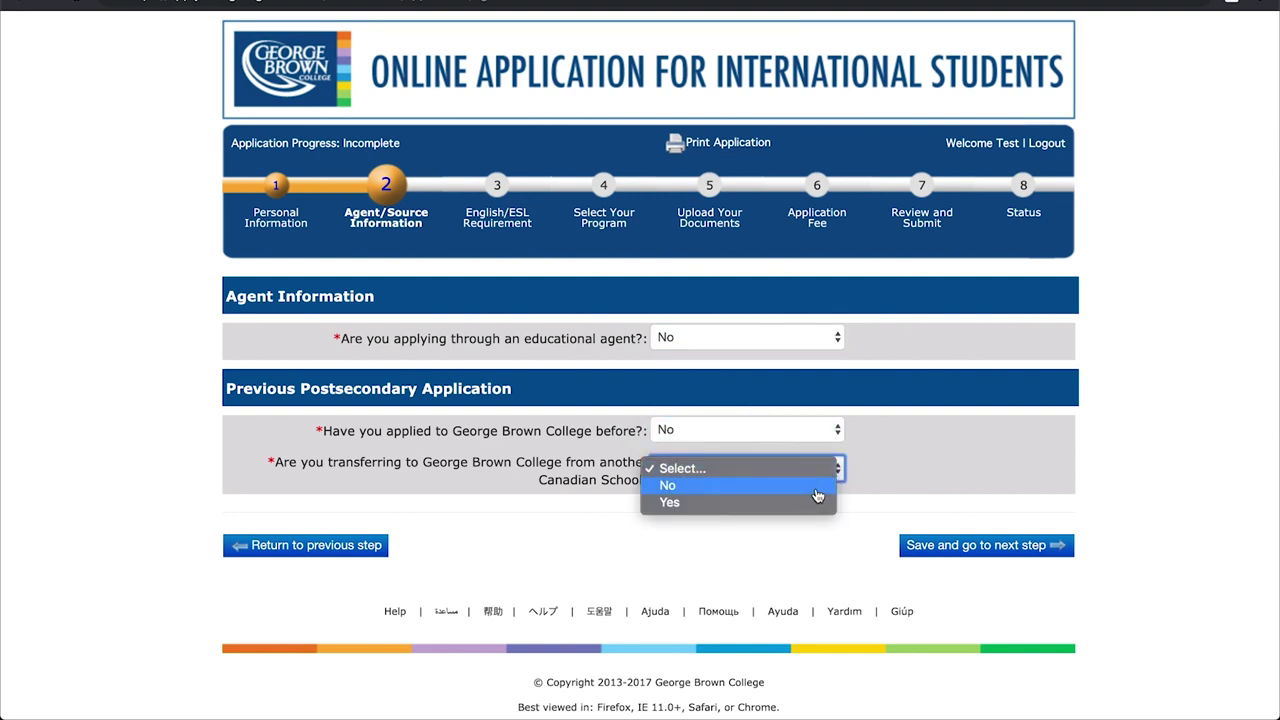
left_click(817, 488)
left_click(920, 546)
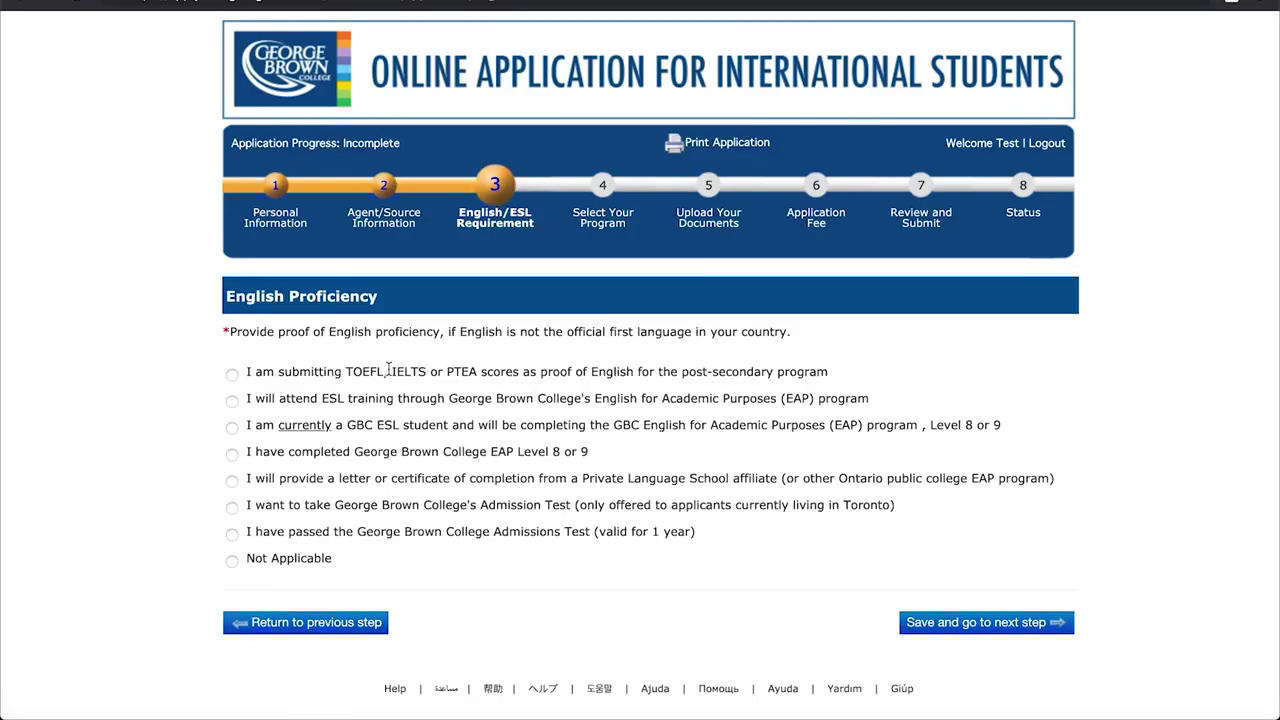
- Choose IELTS score proof and enter 7 for Listening, Reading, Writing and Speaking
scroll(308, 326, "down", 1)
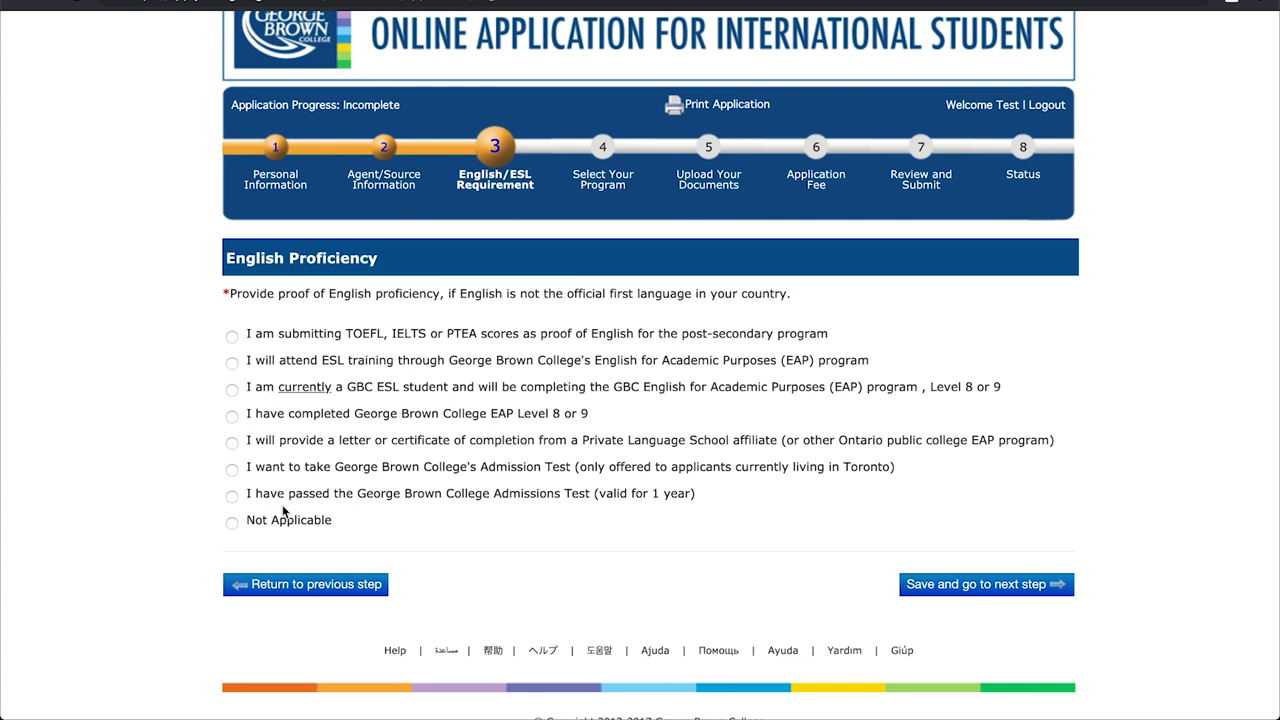
left_click(232, 344)
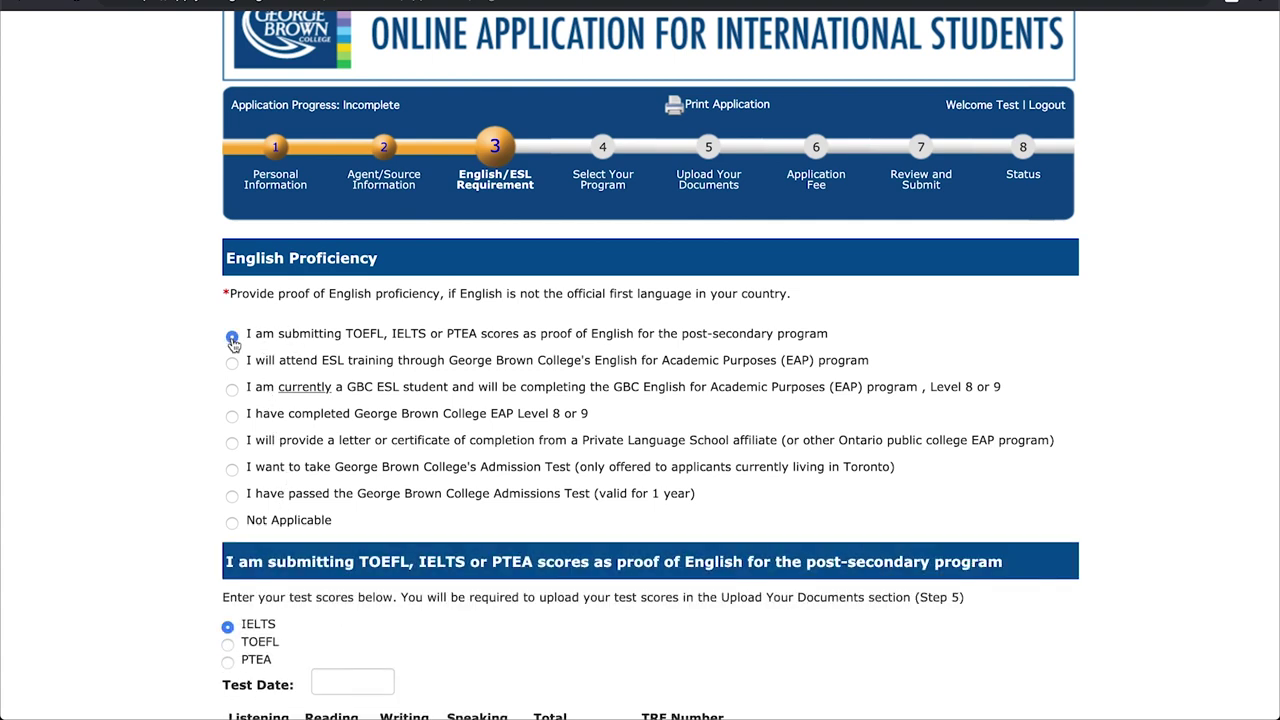
scroll(300, 337, "down", 3)
left_click(257, 450)
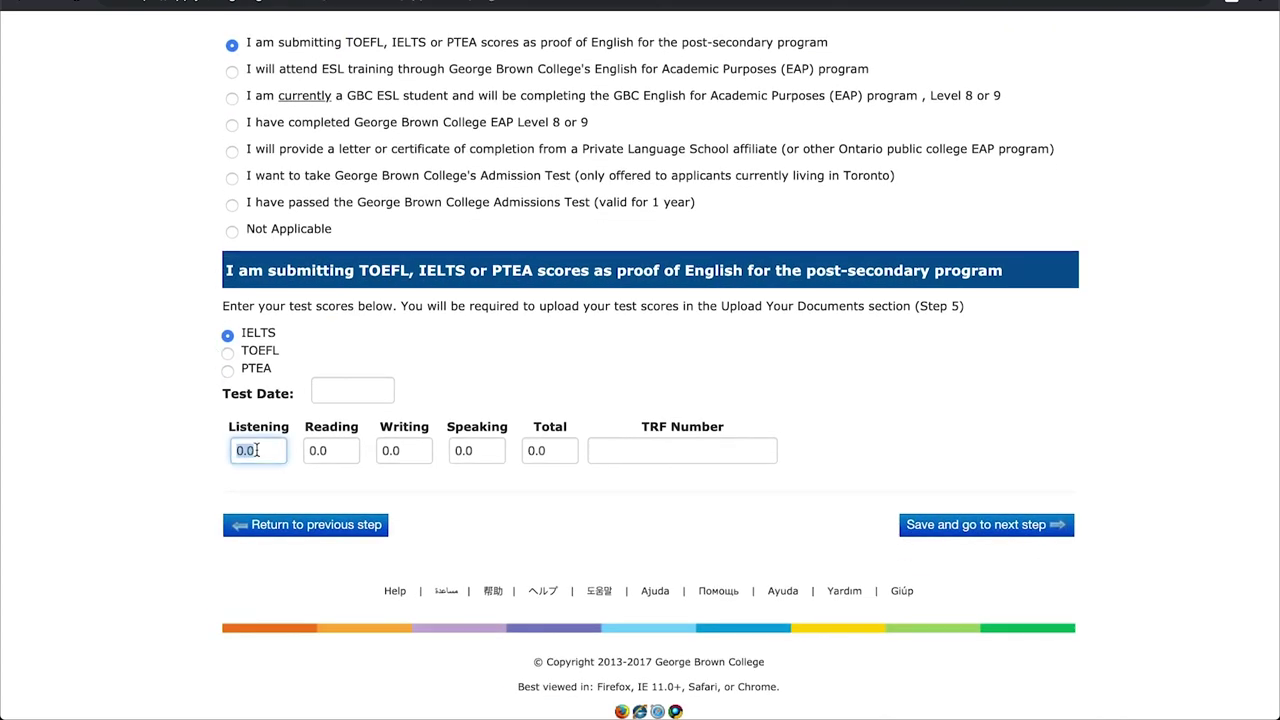
type("7")
left_click(338, 455)
type("7")
left_click(400, 457)
type("7")
left_click(472, 455)
type("7")
key("Tab")
- Set the test date to 21 March 2019, paste the TRF number, then switch to the EAP option
left_click(350, 390)
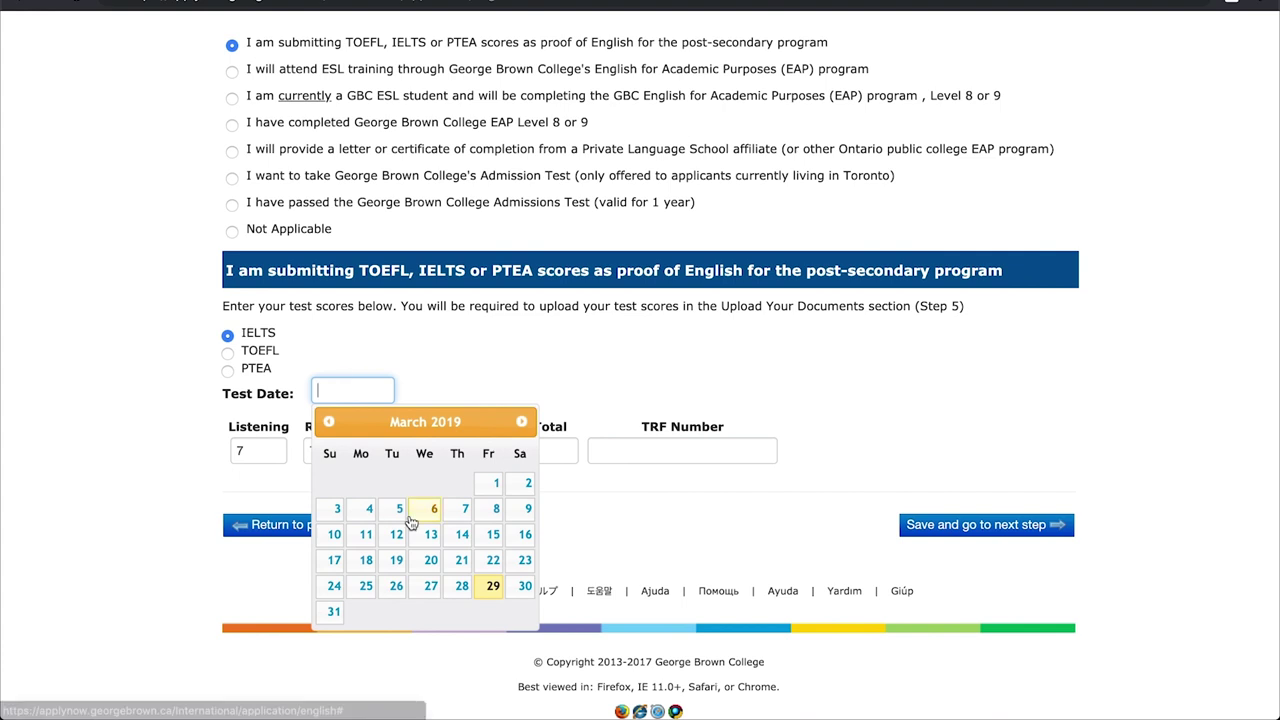
left_click(457, 561)
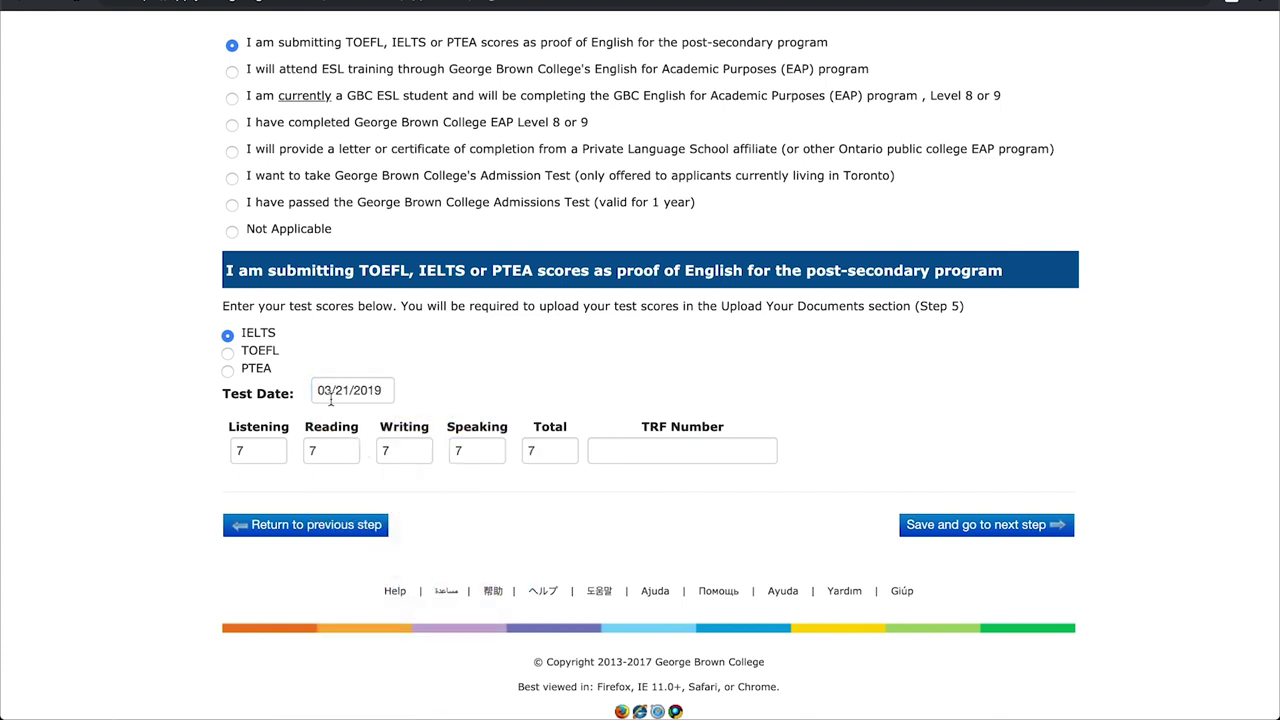
left_click(612, 447)
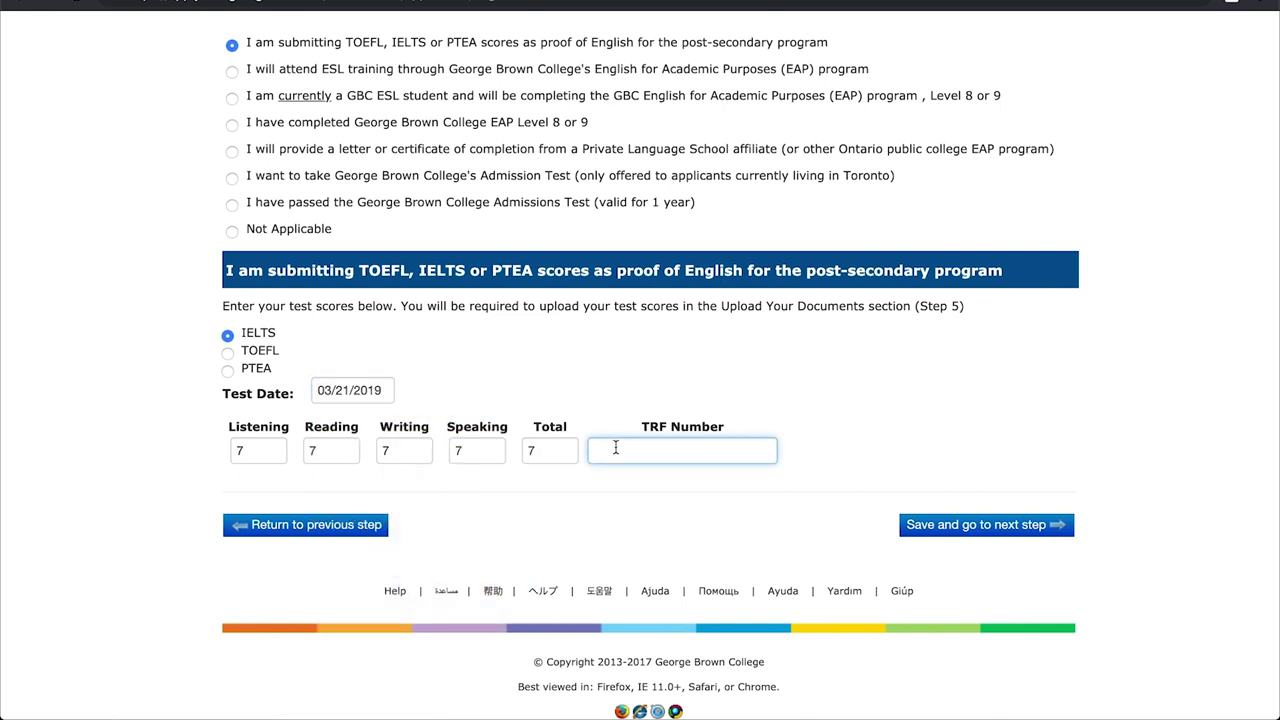
key("ctrl+v")
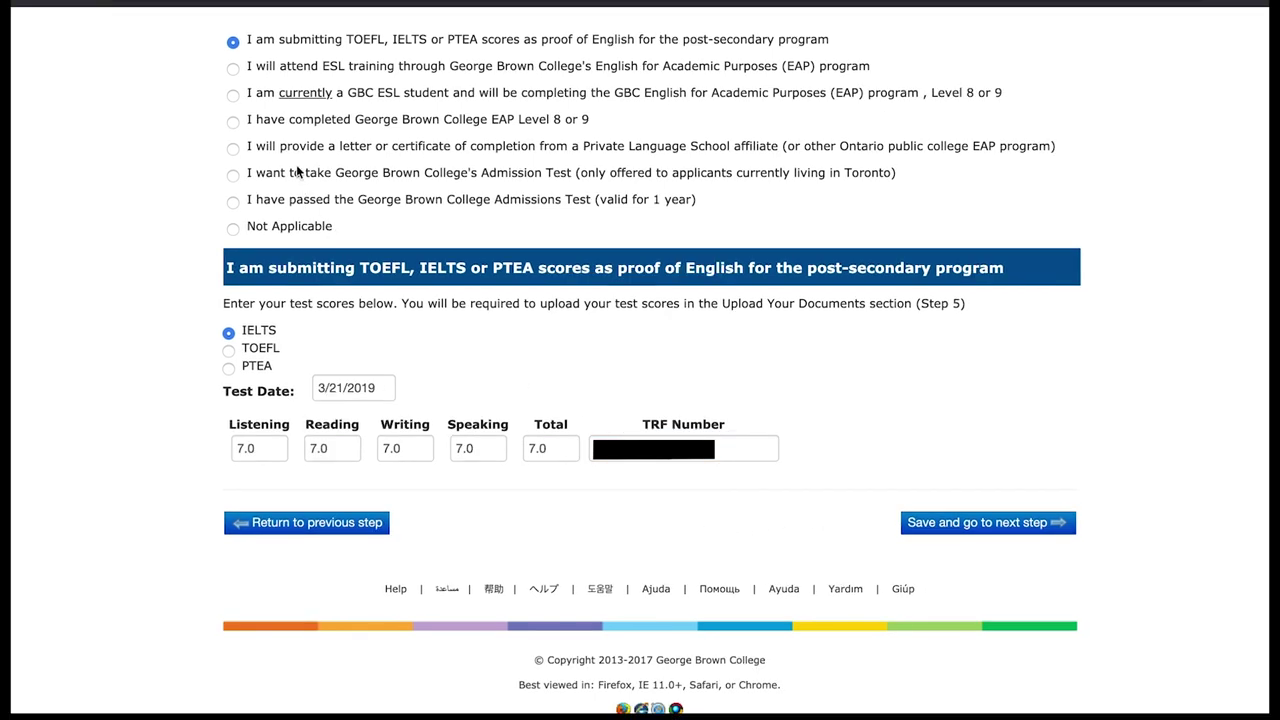
left_click(231, 68)
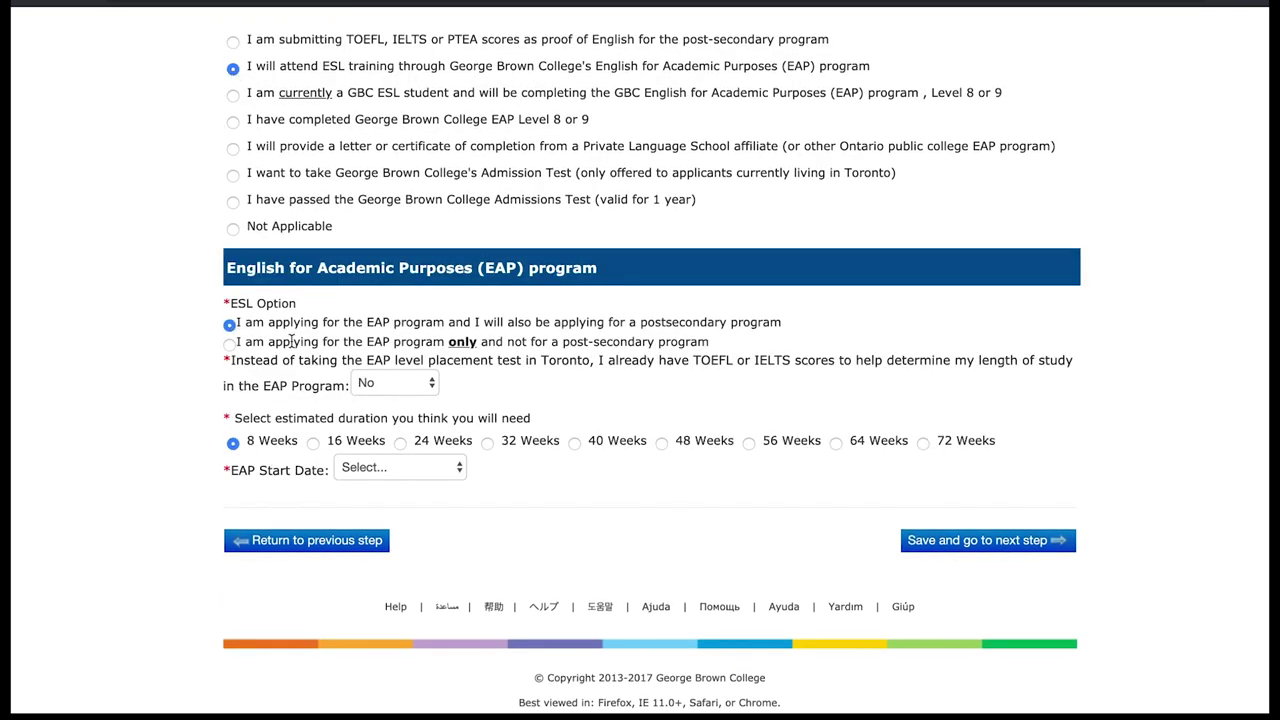
- Keep existing scores at No, choose 16 Weeks starting Jul 02, 2019, and save
left_click(380, 383)
left_click(372, 390)
left_click(313, 443)
left_click(352, 472)
left_click(352, 519)
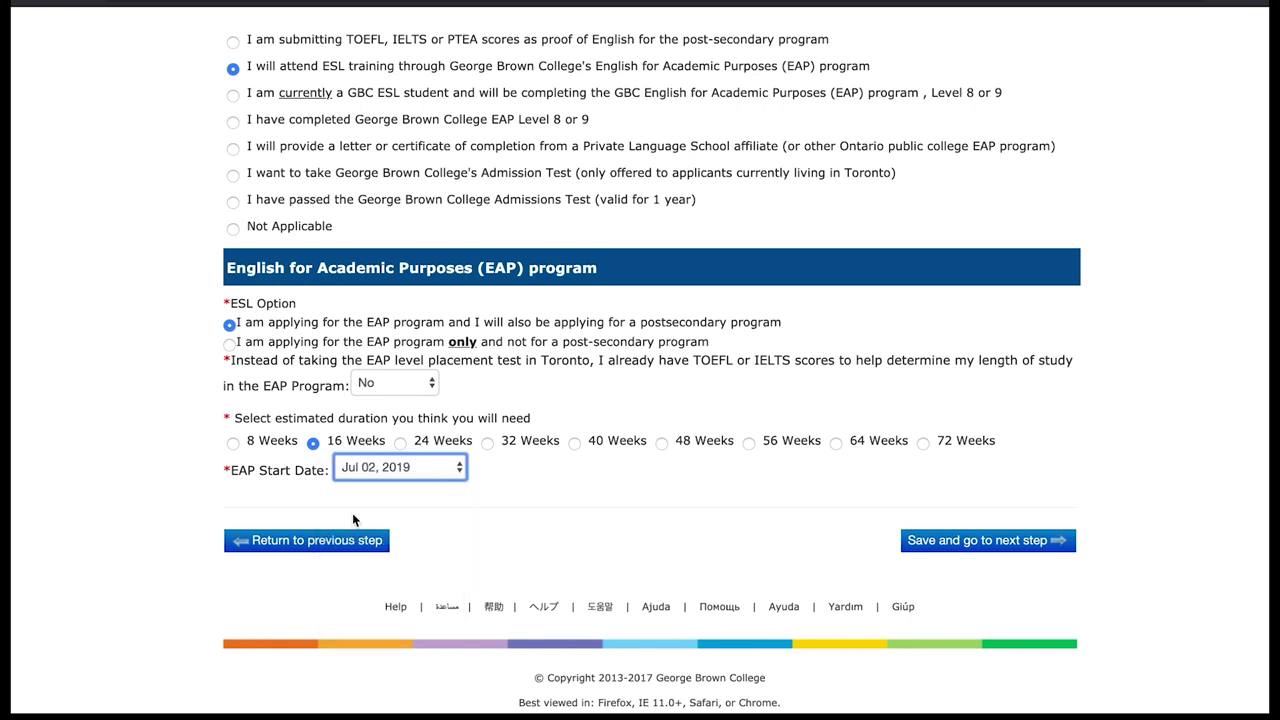
left_click(920, 540)
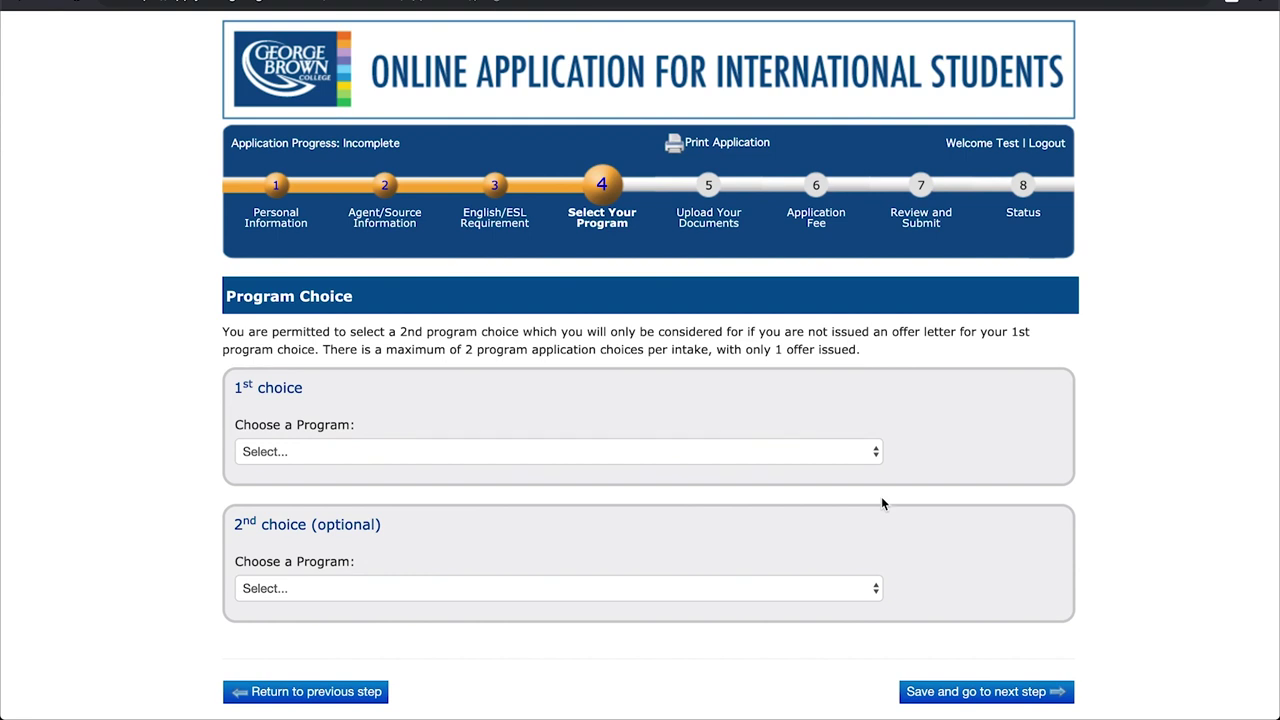
- Set the 1st choice to Business - Marketing (B120) for the Jan-2020 term
scroll(558, 401, "down", 1)
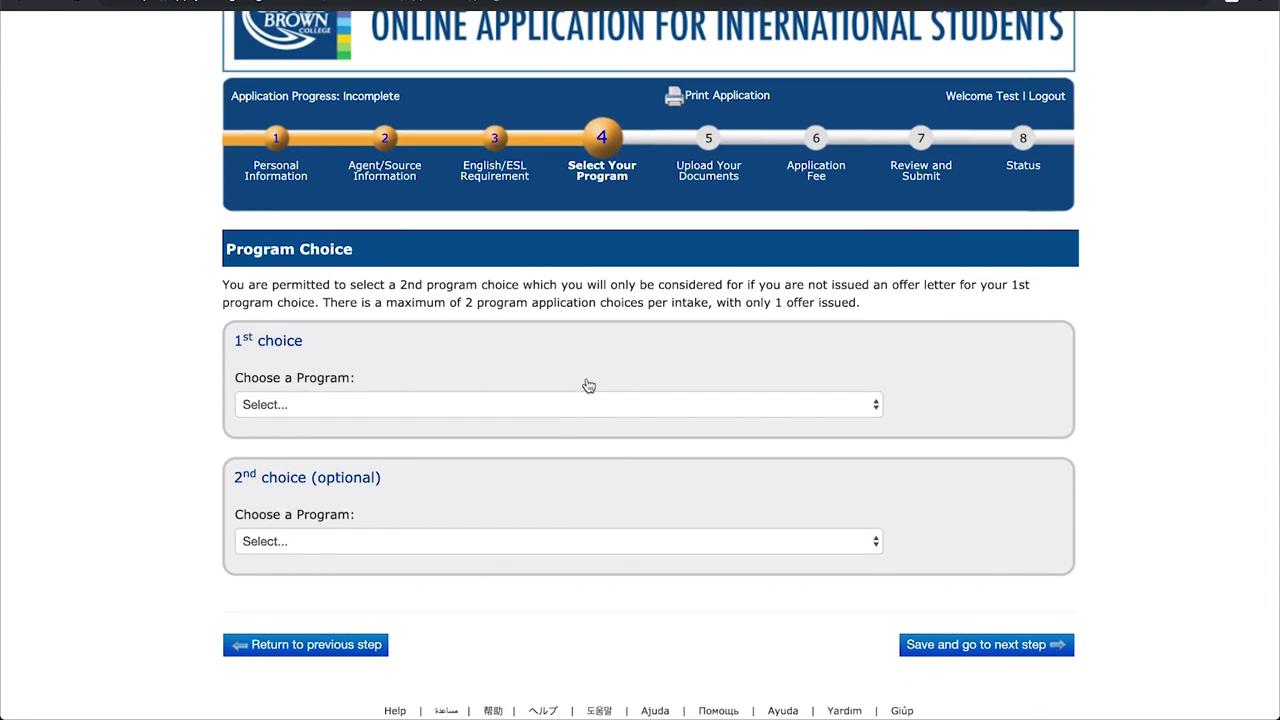
left_click(843, 405)
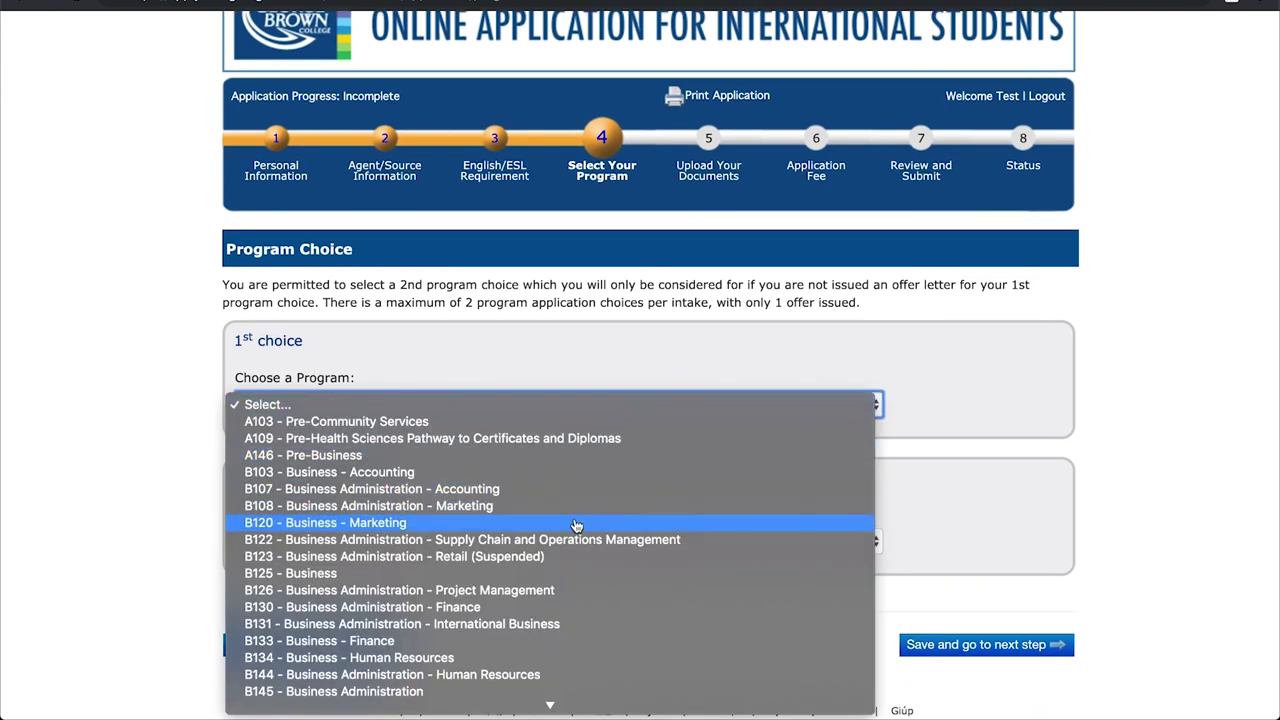
left_click(578, 522)
left_click(912, 405)
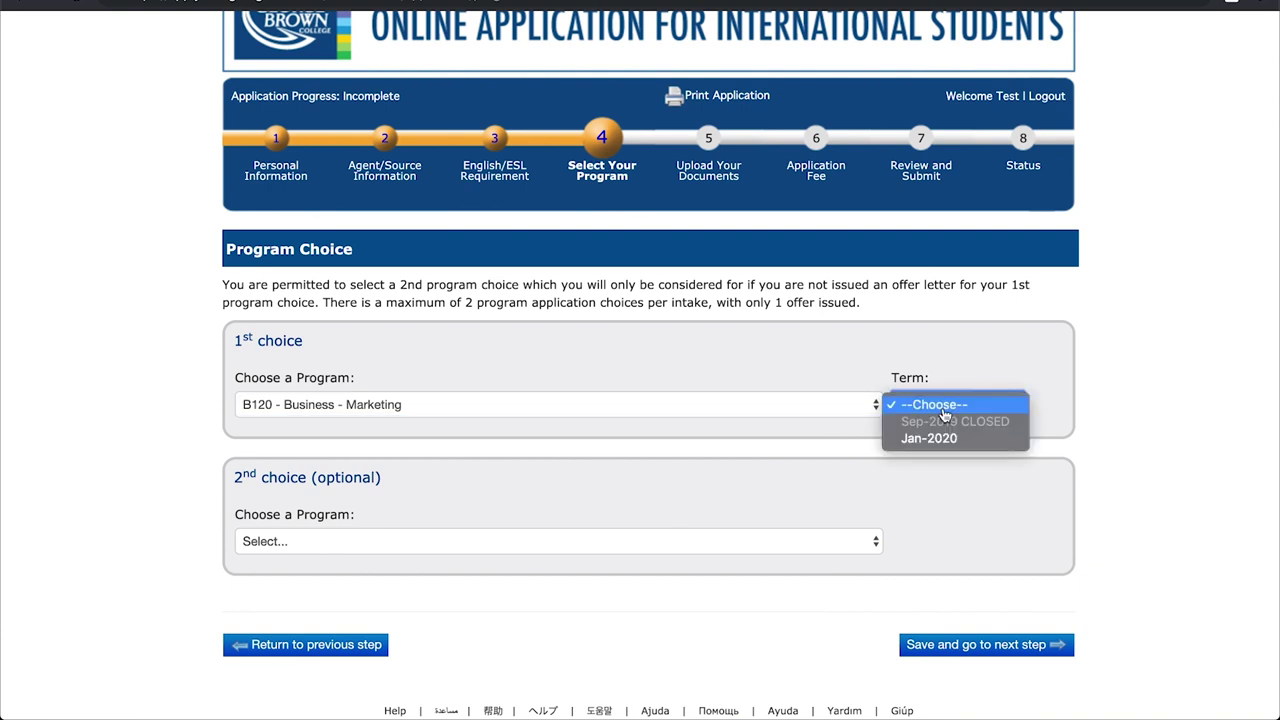
left_click(932, 439)
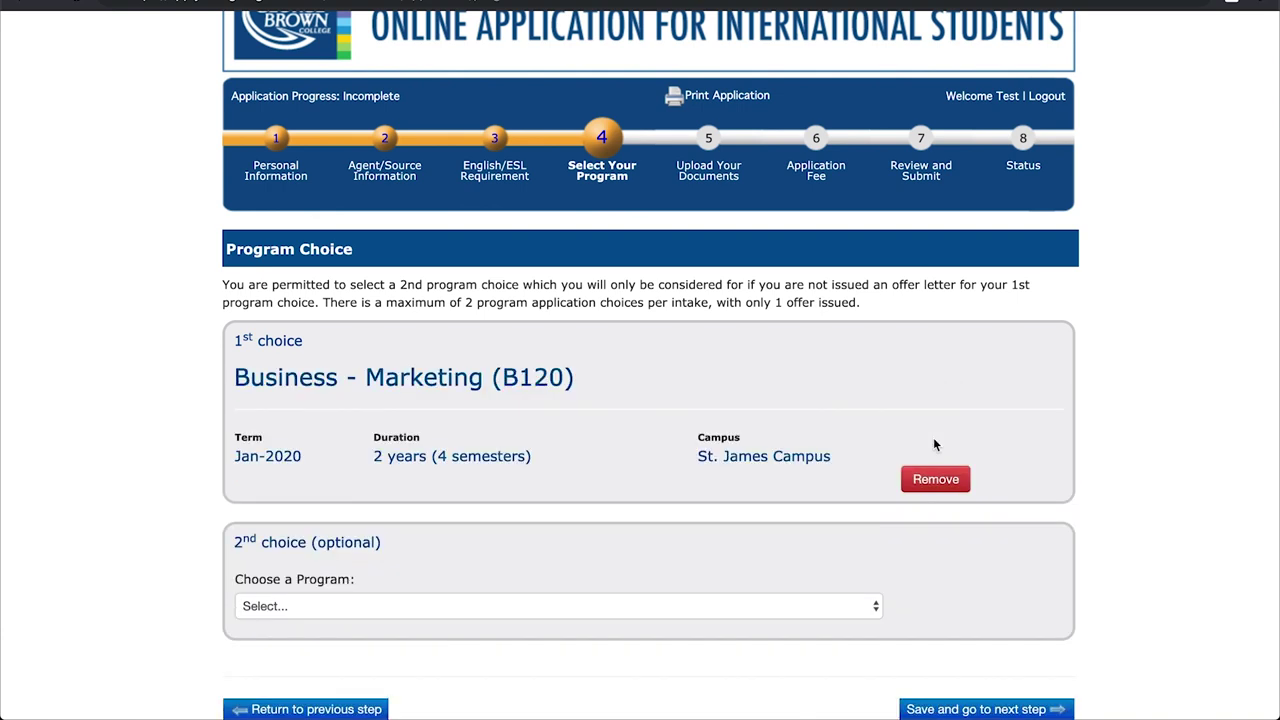
- Set the 2nd choice to Pre-Community Services (A103) for Jan-2020 and save the program step
scroll(724, 408, "down", 2)
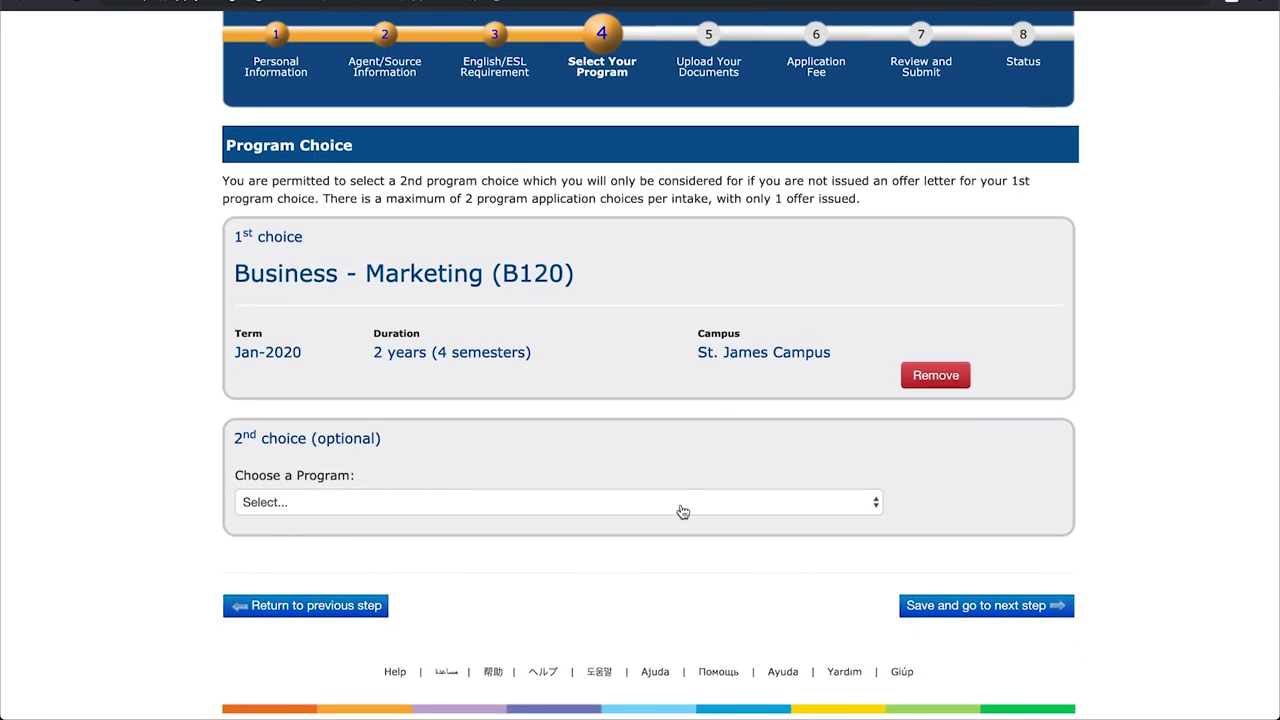
left_click(680, 508)
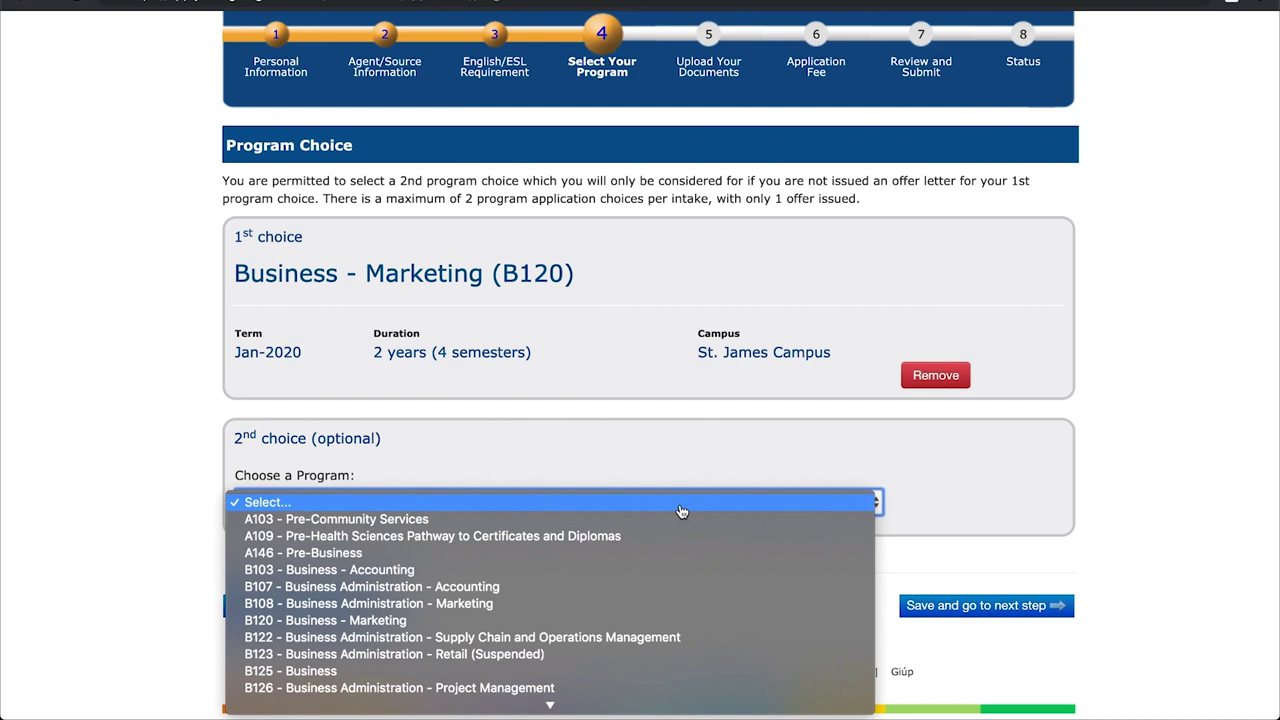
left_click(418, 520)
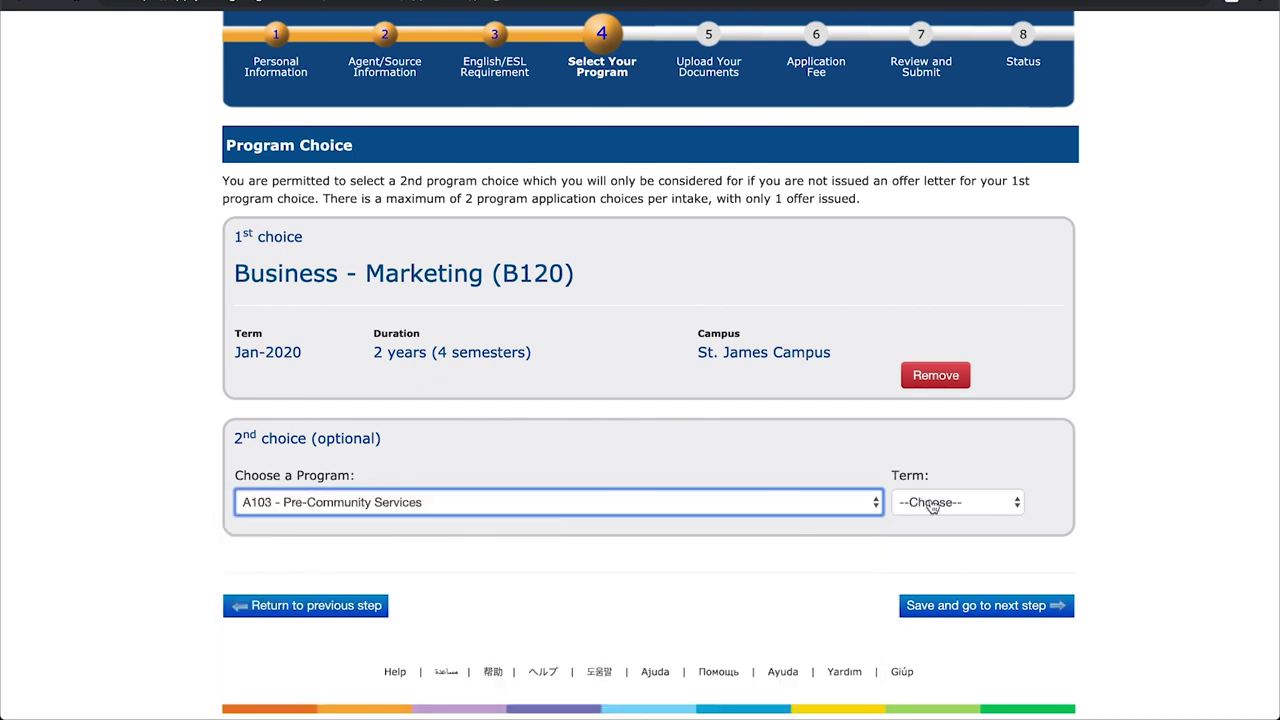
left_click(930, 502)
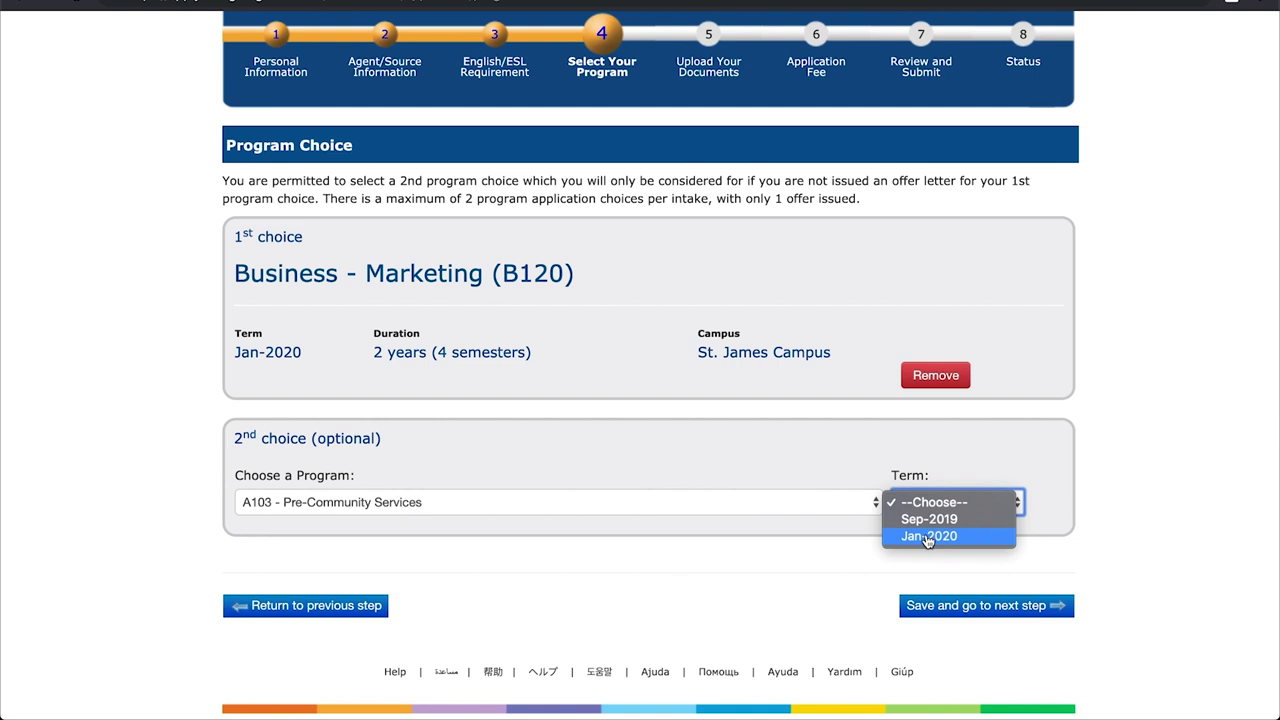
left_click(928, 537)
scroll(778, 471, "down", 2)
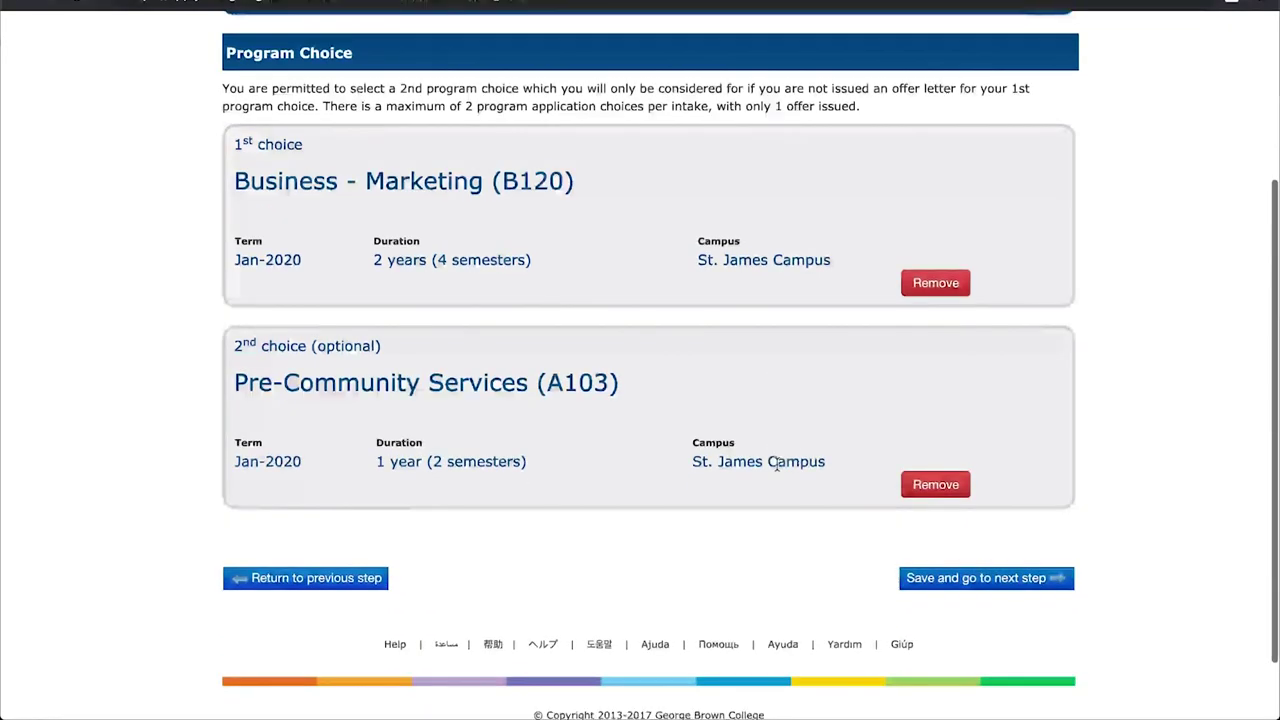
left_click(917, 582)
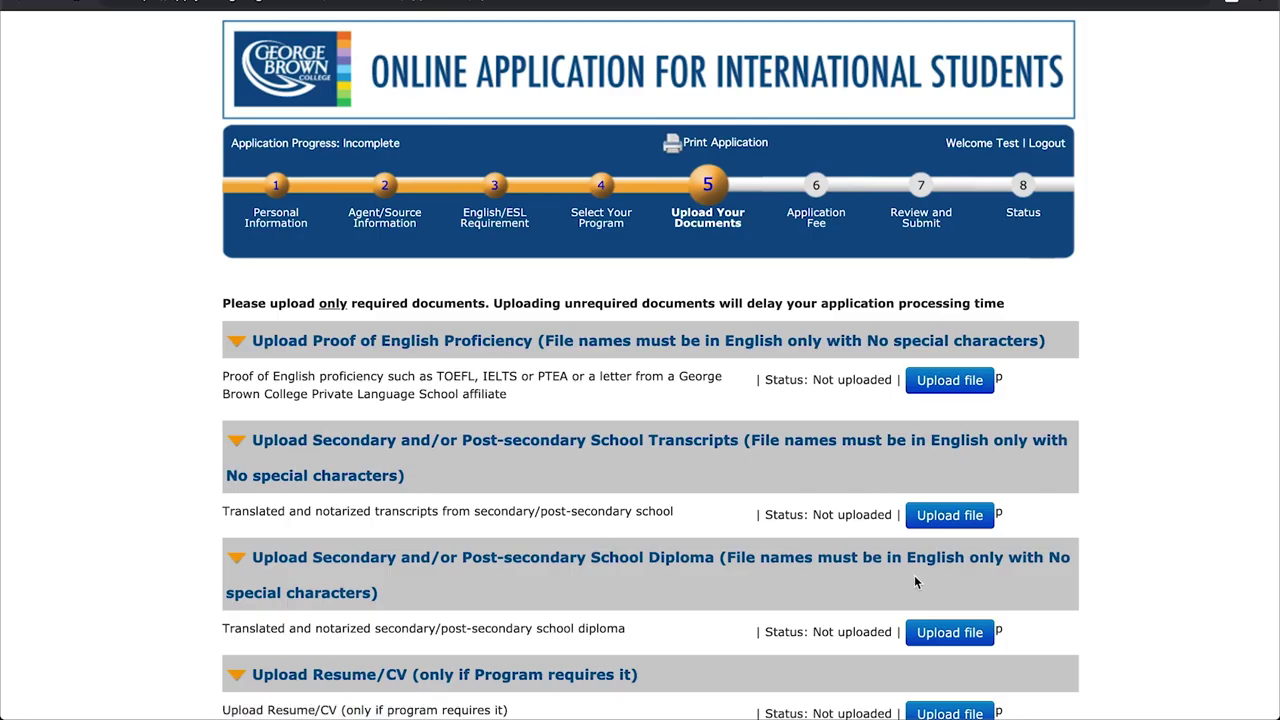
- Describe the English proficiency file as 'TOEFL' and choose Document 1.pdf from the Desktop
scroll(1126, 388, "down", 4)
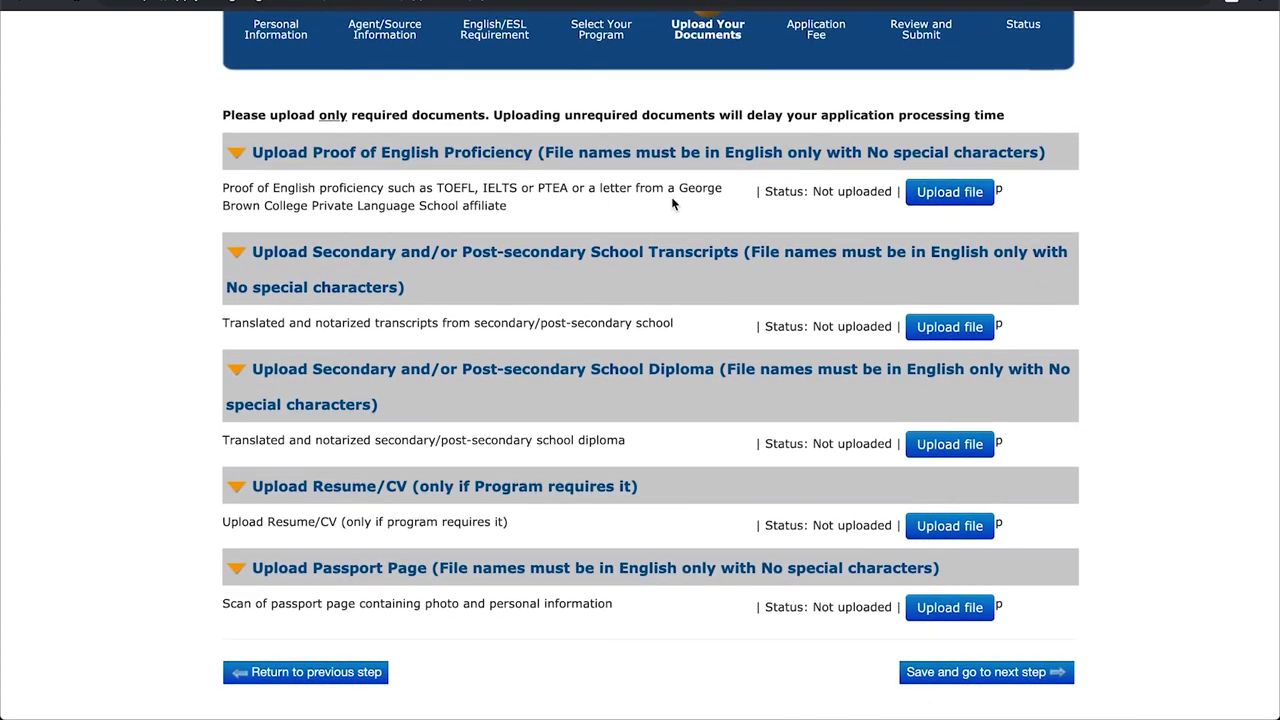
left_click(939, 198)
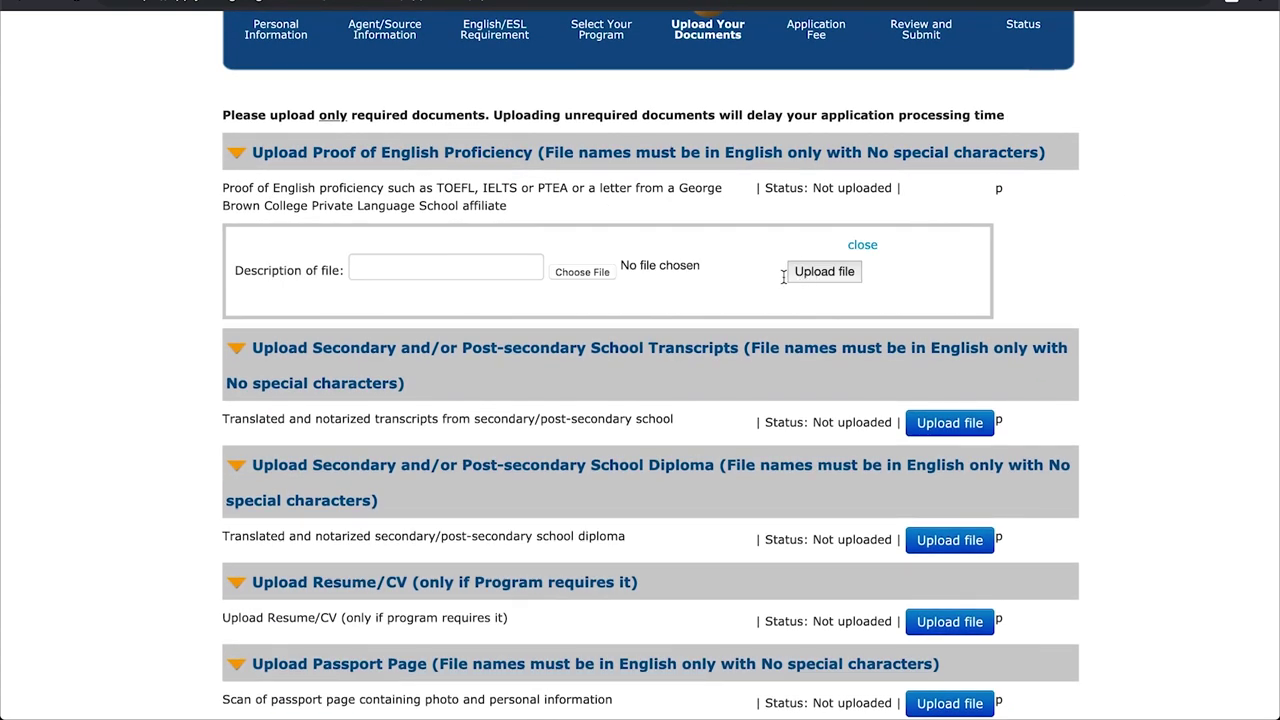
left_click(514, 270)
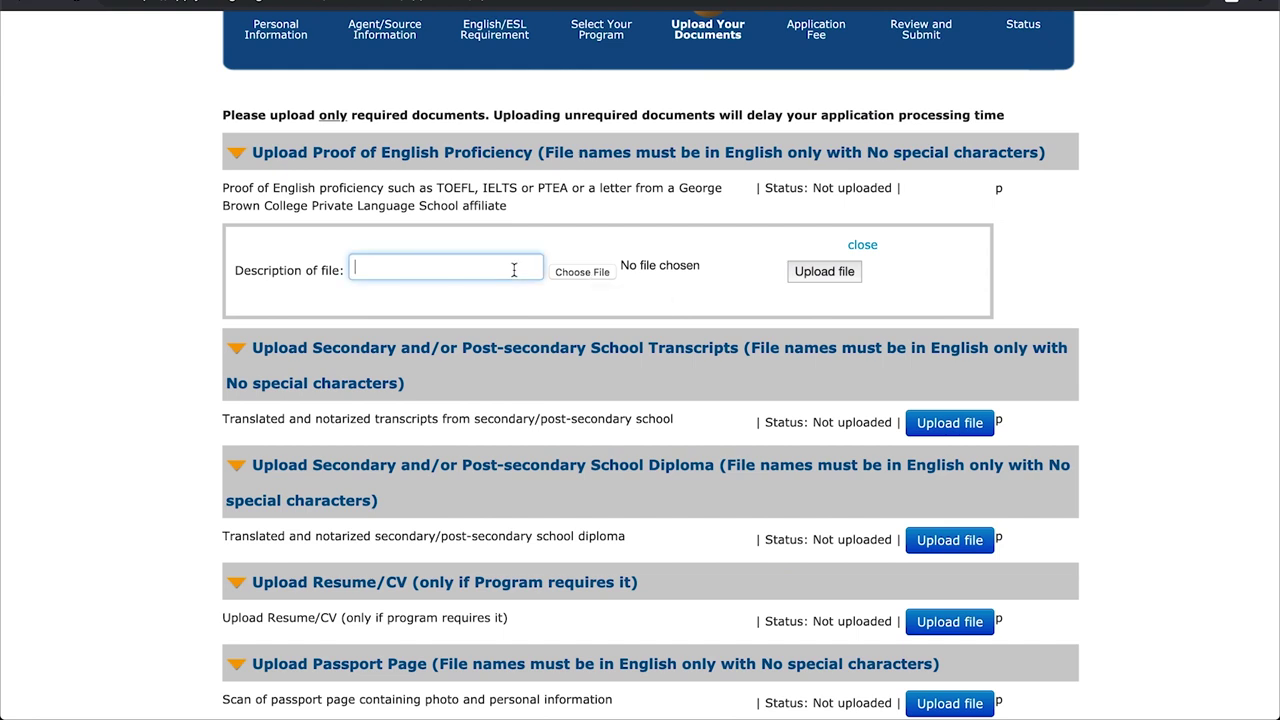
left_click(585, 272)
left_click(114, 130)
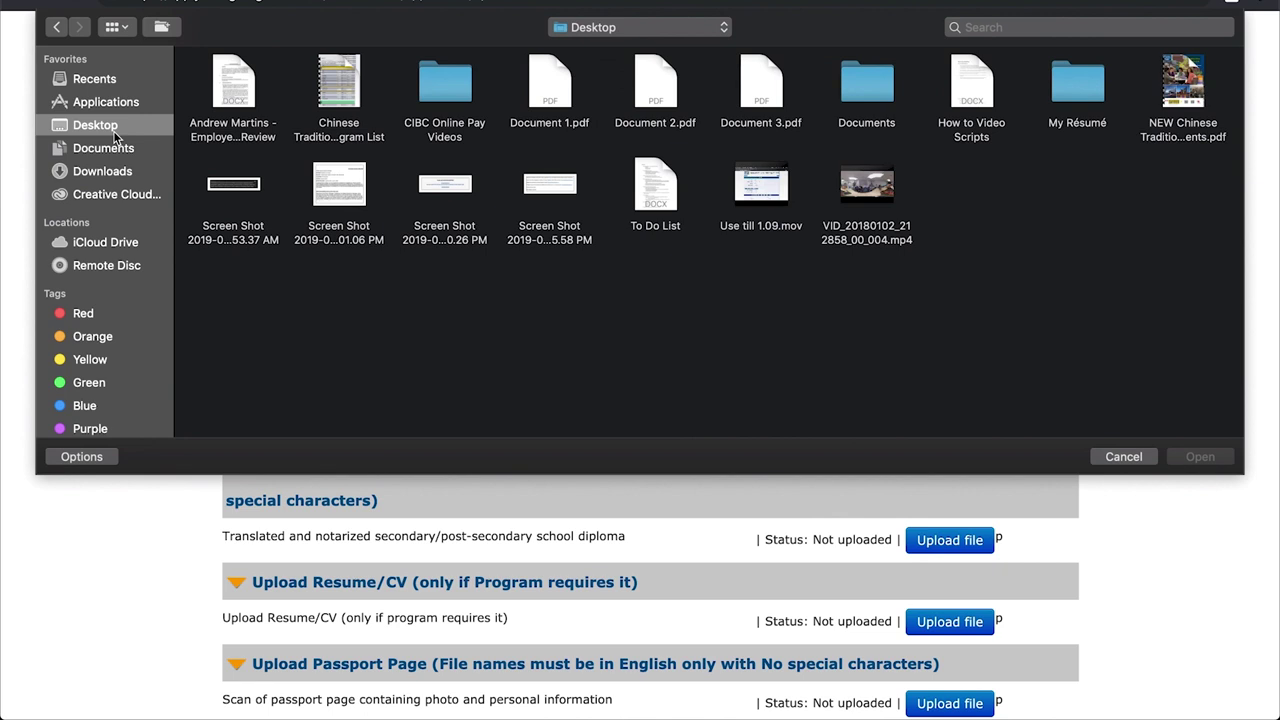
left_click(549, 85)
left_click(1199, 457)
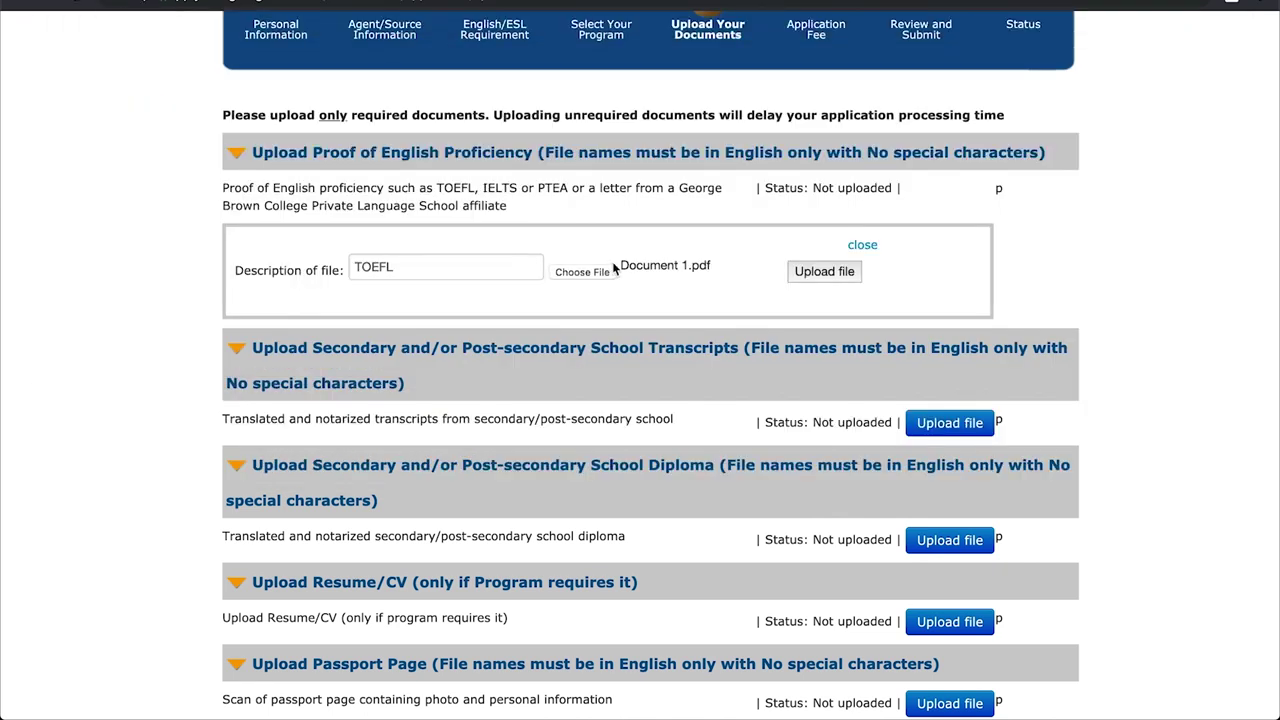
- After the missing-file warning, reselect Document 1.pdf and upload it as the TOEFL proof
left_click(615, 270)
left_click(1120, 457)
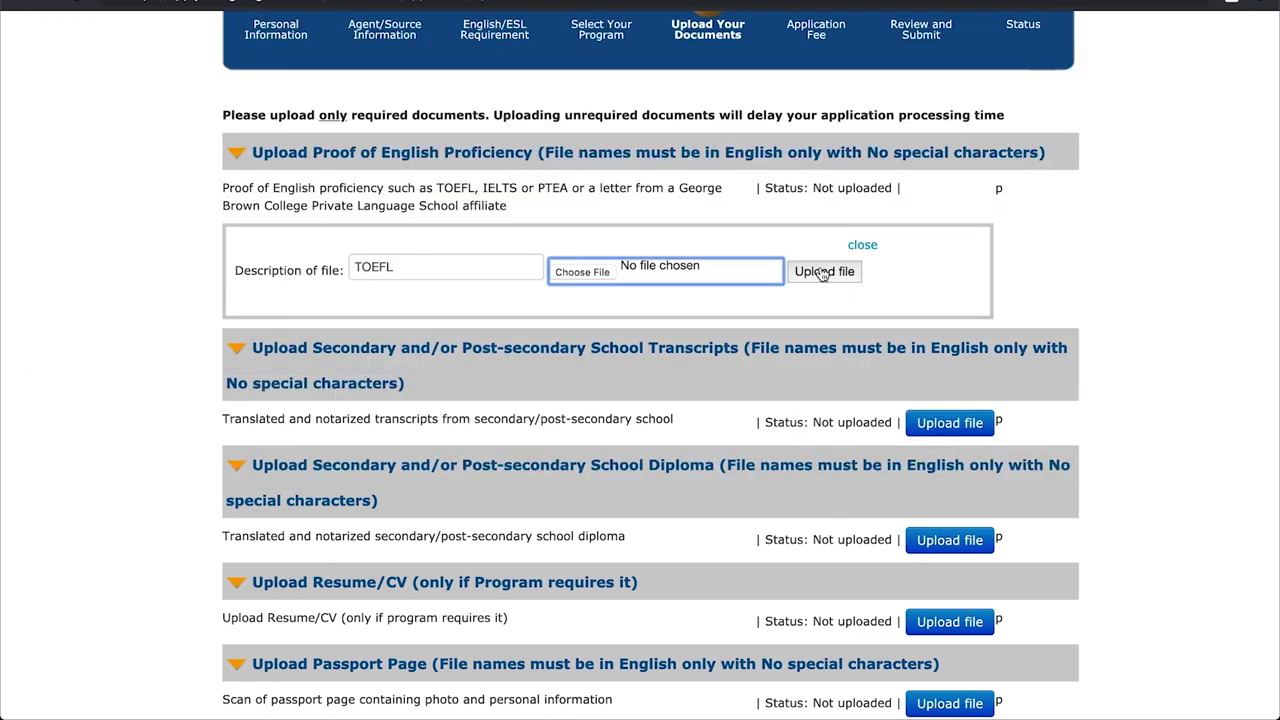
left_click(822, 273)
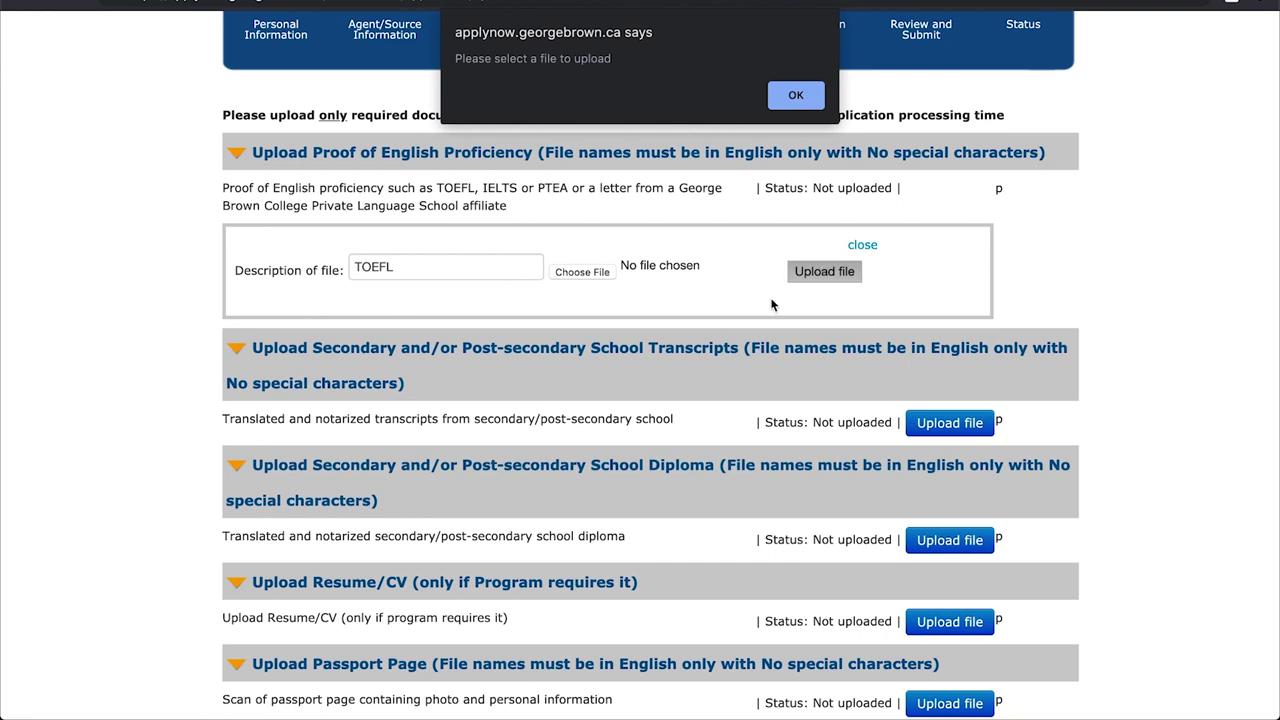
left_click(789, 100)
left_click(655, 266)
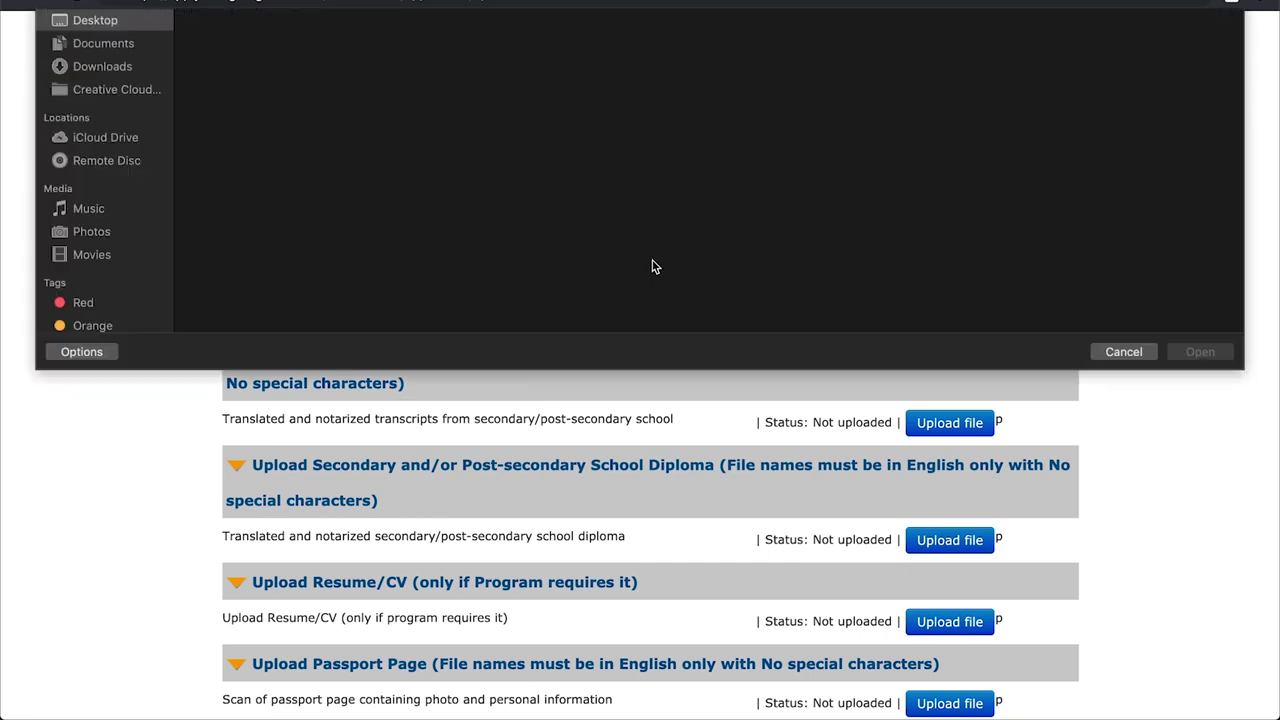
left_click(550, 89)
left_click(1200, 457)
left_click(843, 275)
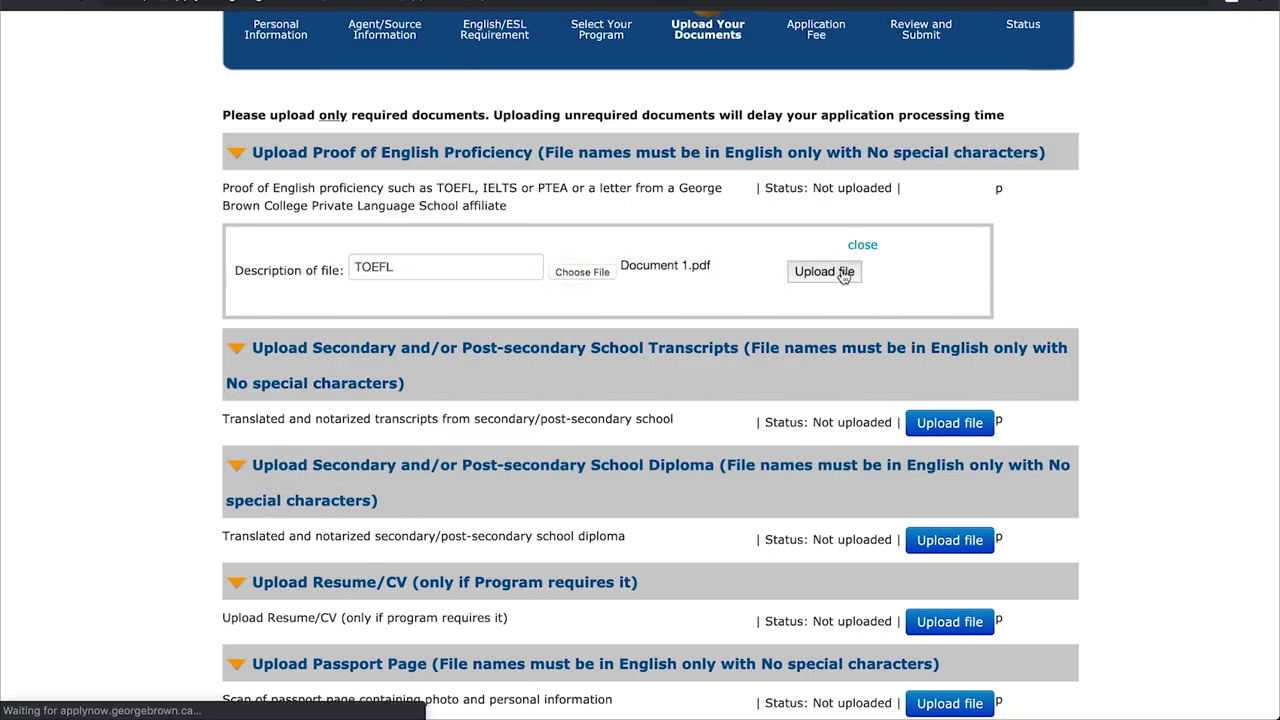
- Try saving the documents and dismiss the warning about a missing uploaded file
scroll(1091, 394, "down", 5)
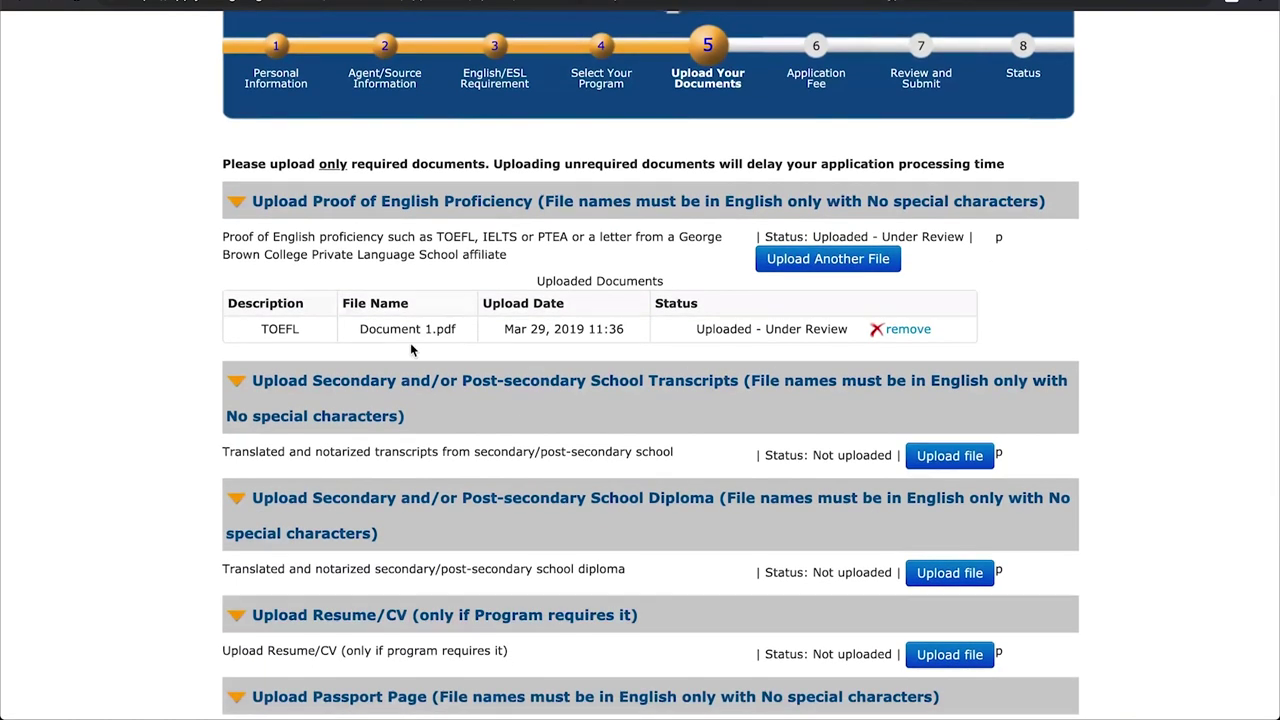
scroll(1114, 360, "down", 3)
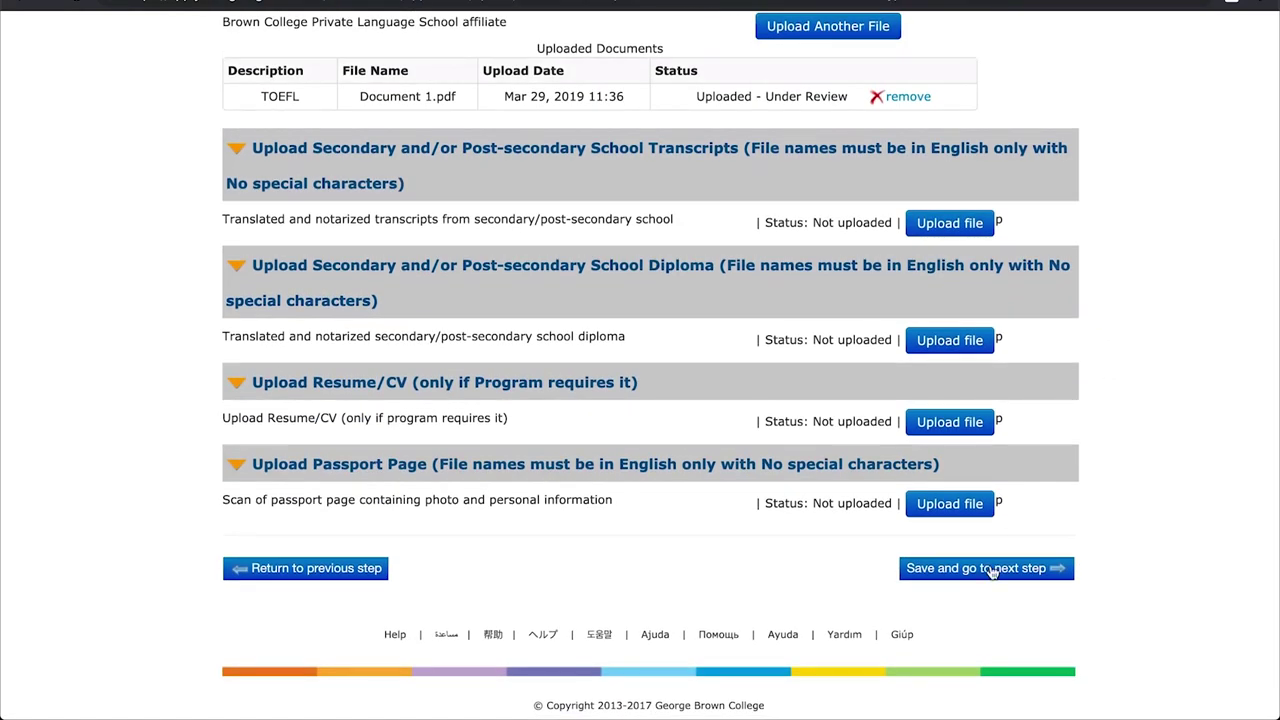
left_click(991, 569)
left_click(846, 193)
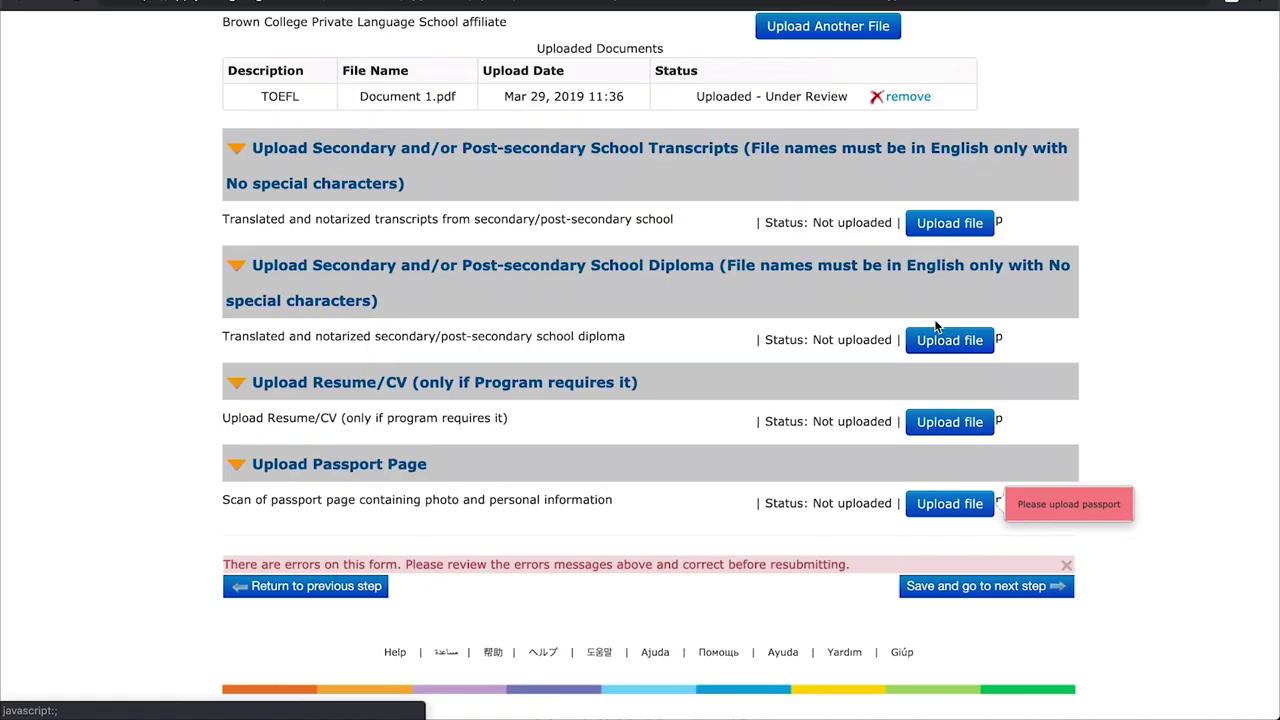
- Upload Document 2.pdf described as 'Passport' for the passport page
left_click(930, 504)
scroll(928, 505, "down", 1)
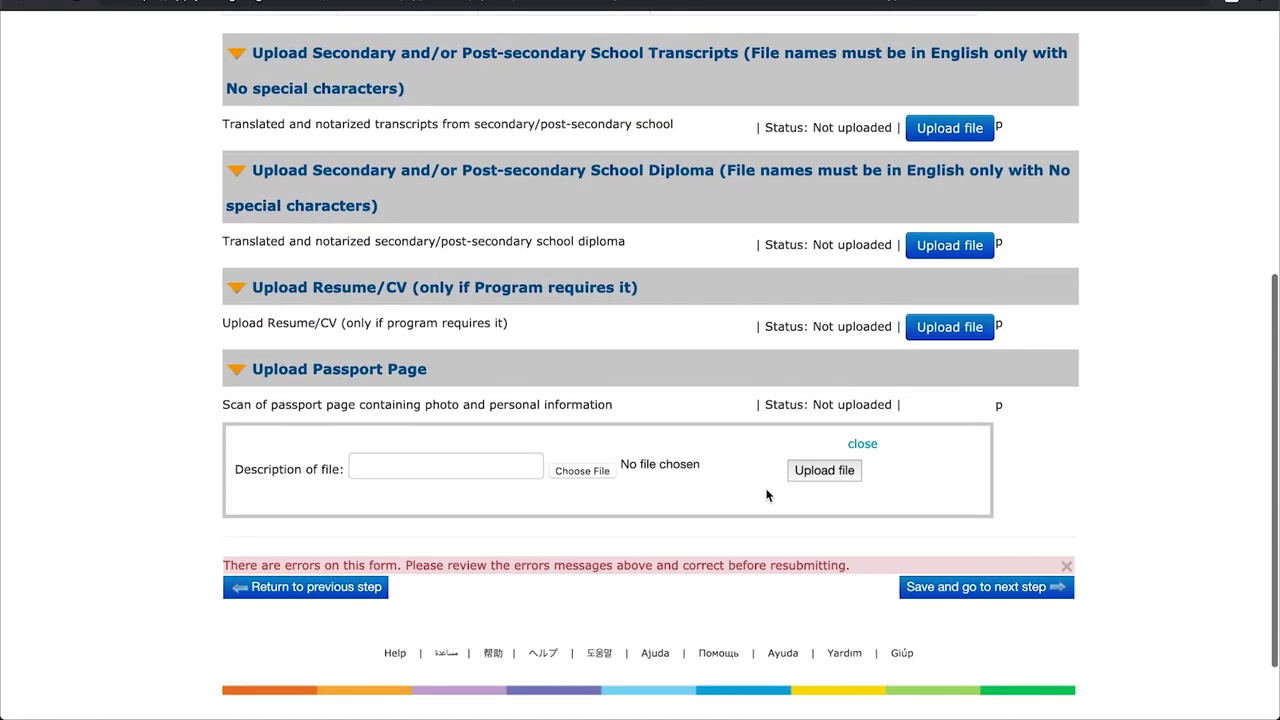
left_click(512, 466)
type("Passpor")
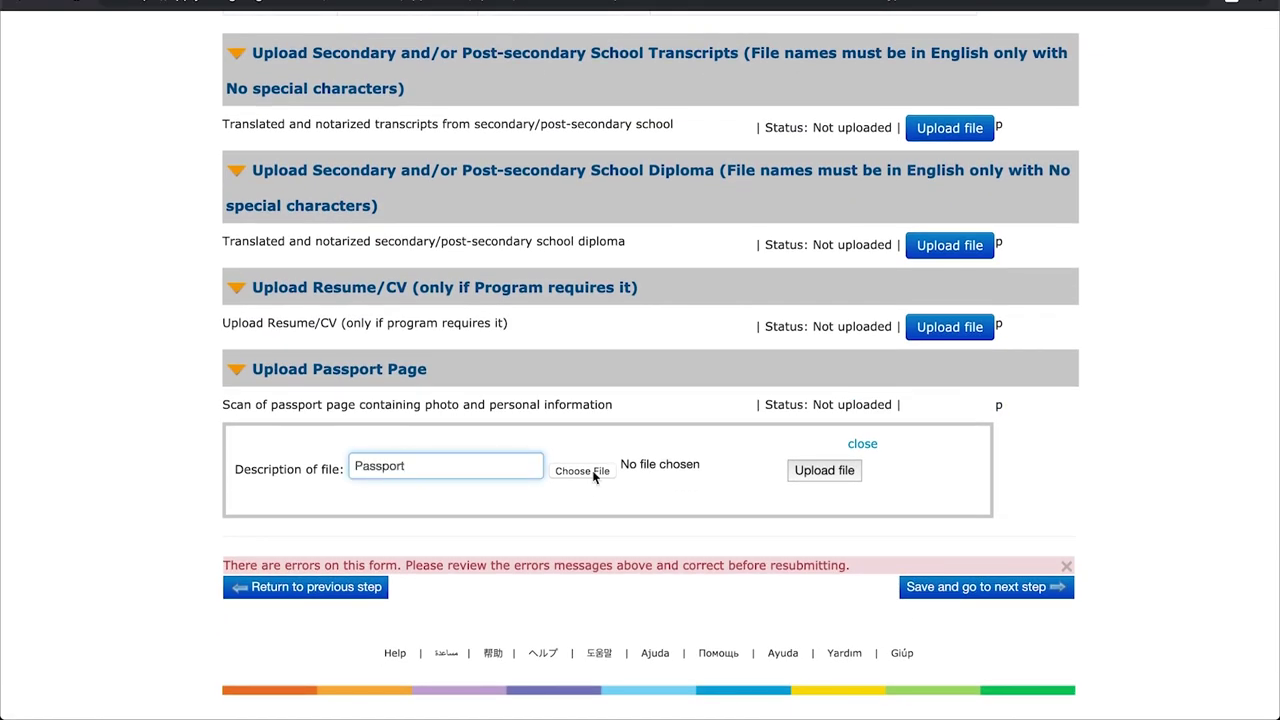
type("t")
left_click(592, 470)
left_click(655, 100)
left_click(1190, 456)
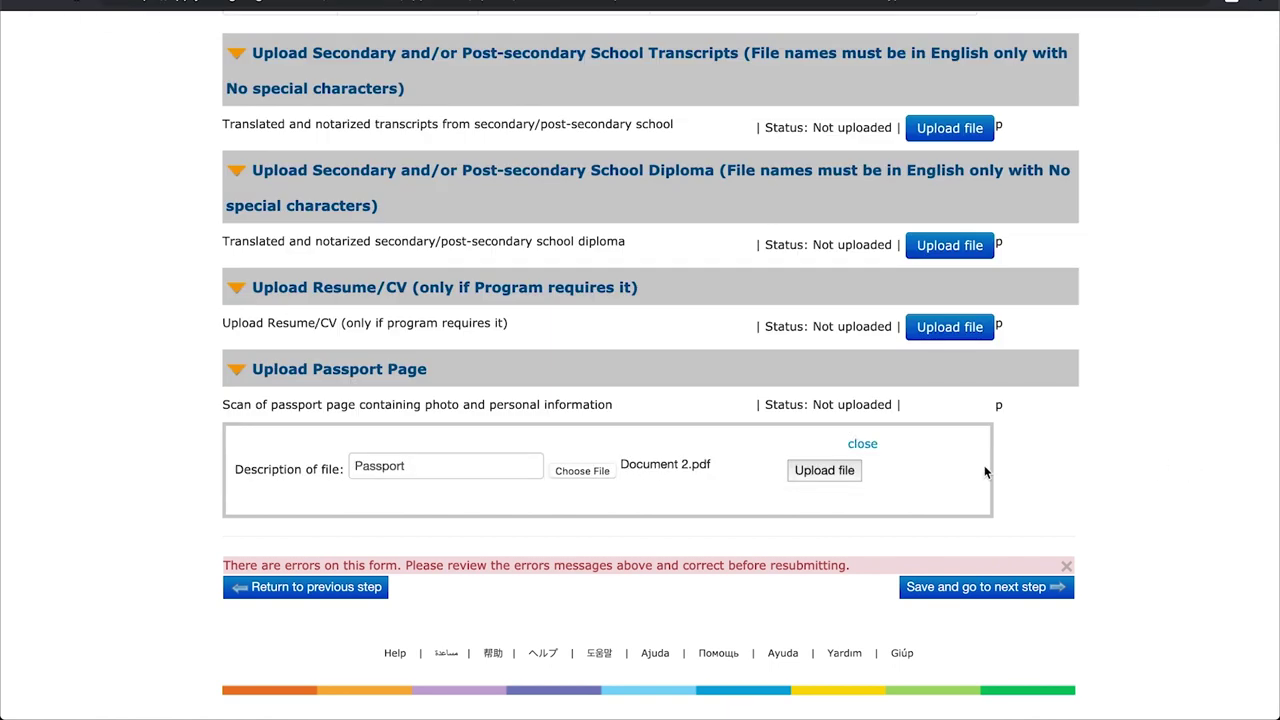
left_click(824, 470)
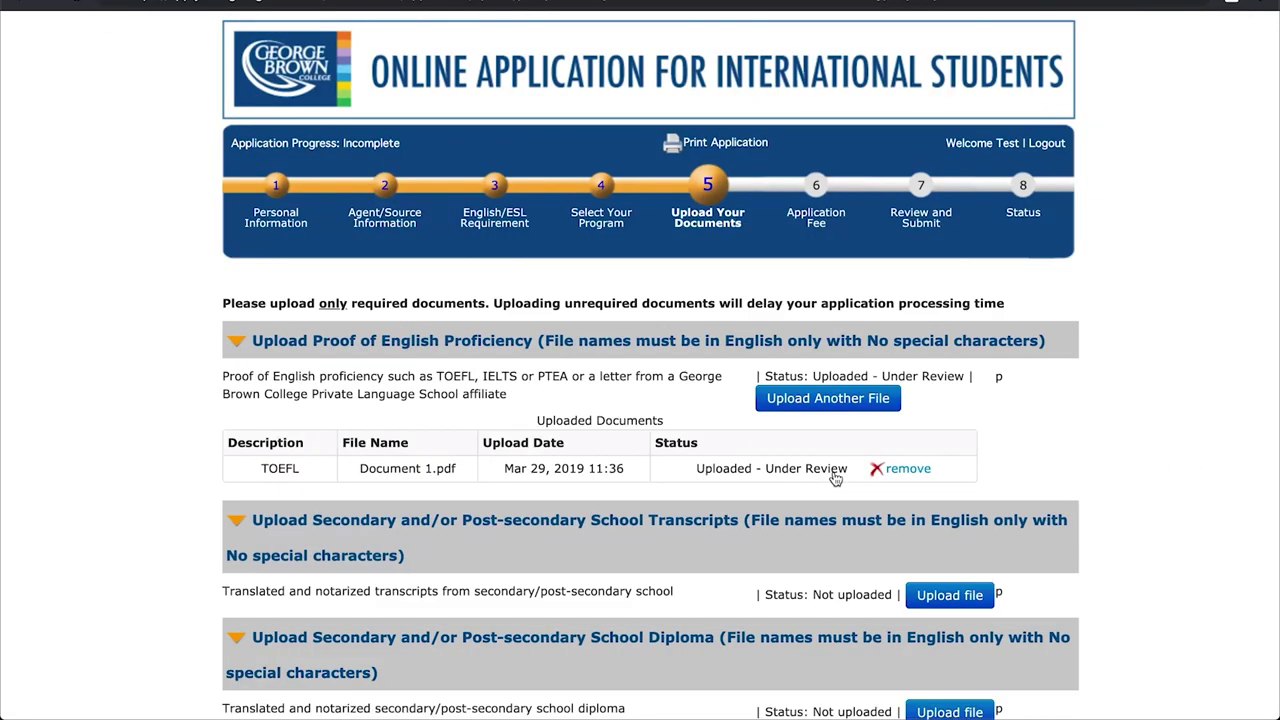
scroll(1023, 458, "down", 2)
scroll(1023, 458, "down", 2)
- Save the documents, then fill in the payer's e-mail and a payment note on the fee step
left_click(928, 626)
scroll(923, 484, "down", 3)
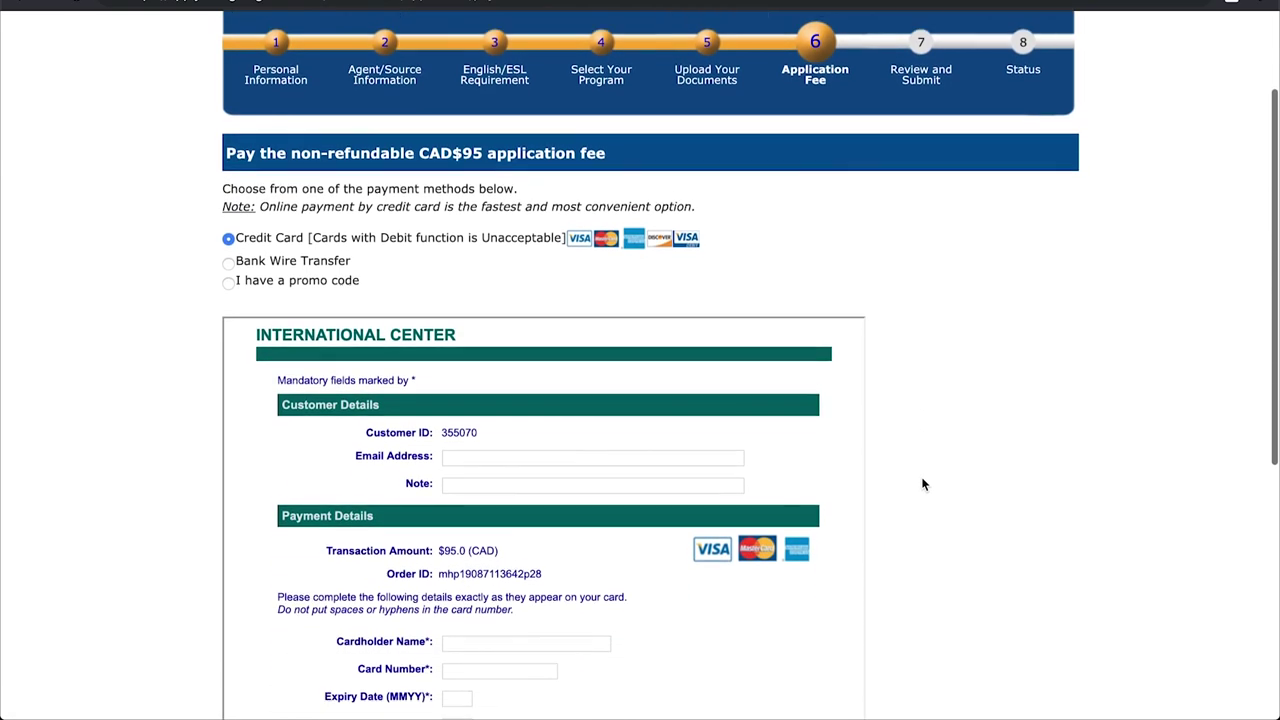
left_click(452, 254)
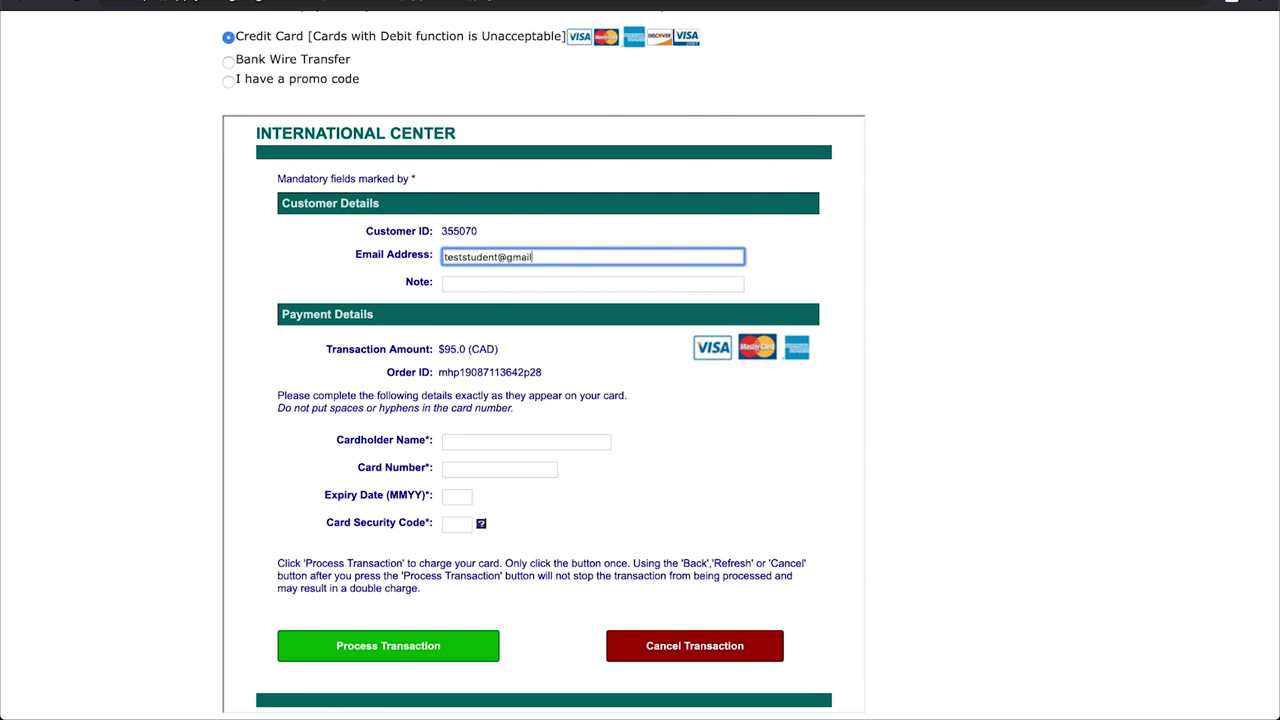
left_click(697, 284)
type("P")
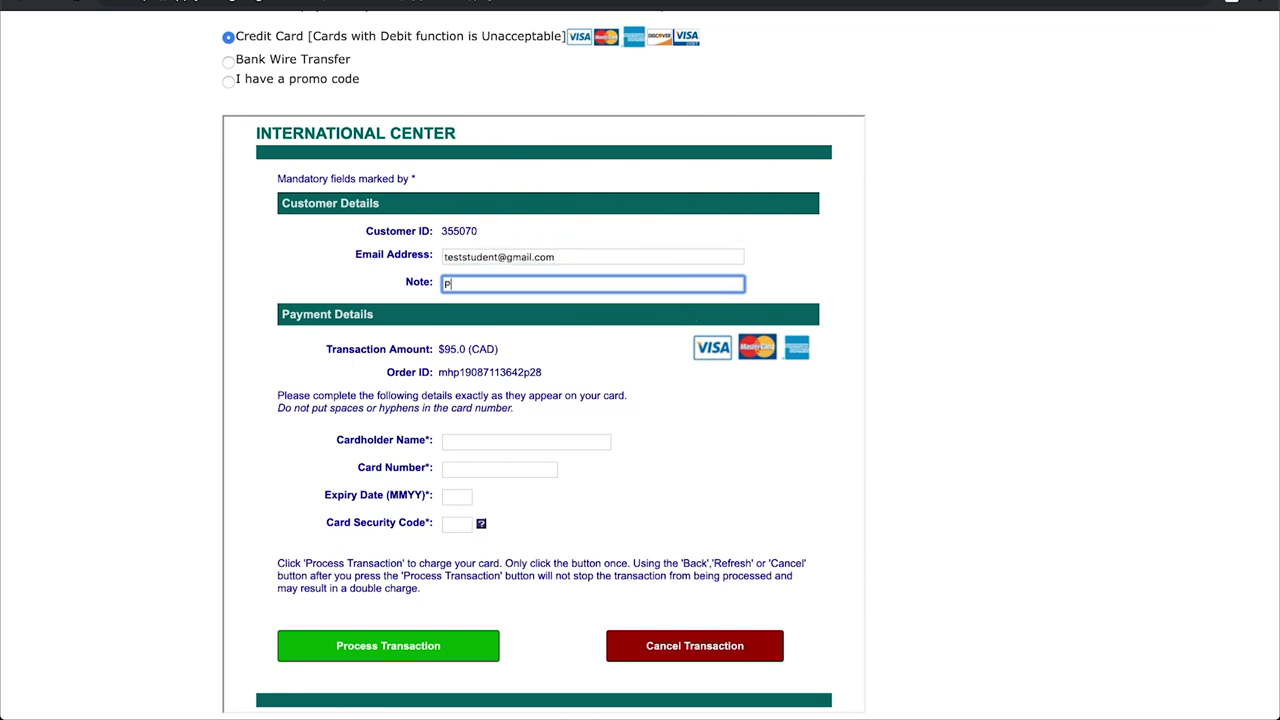
- Go through the cardholder name, card number, expiry date and security code fields
left_click(866, 300)
scroll(546, 380, "down", 1)
left_click(480, 396)
left_click(543, 419)
left_click(452, 456)
left_click(455, 482)
scroll(575, 479, "down", 1)
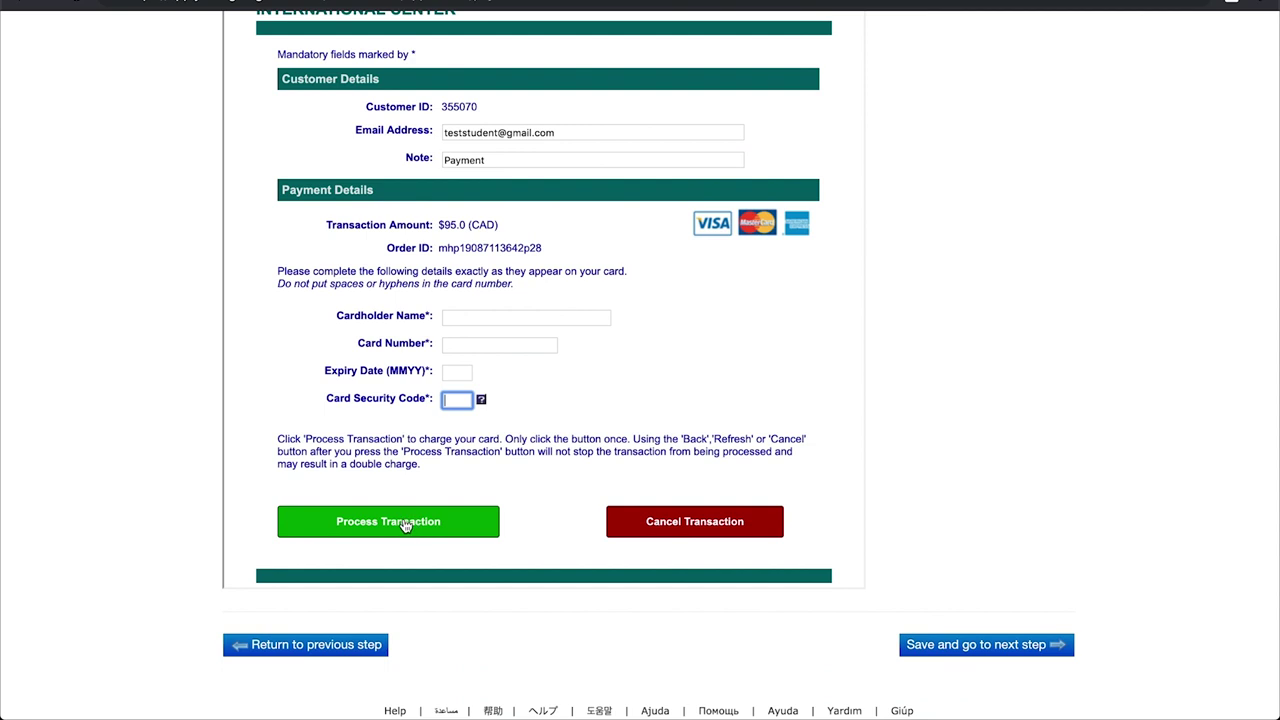
scroll(405, 527, "up", 4)
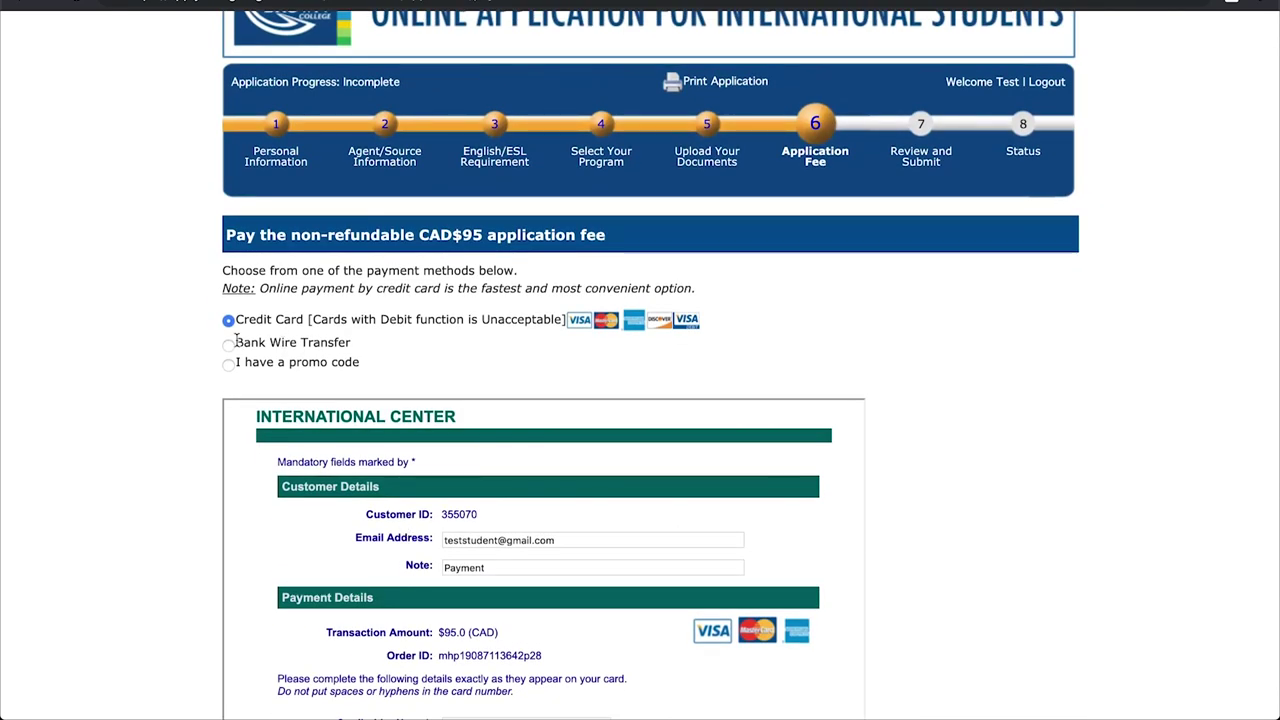
- Switch payment to Bank Wire Transfer, then promo code; validate a code (not found) and save
left_click(235, 340)
scroll(493, 385, "down", 2)
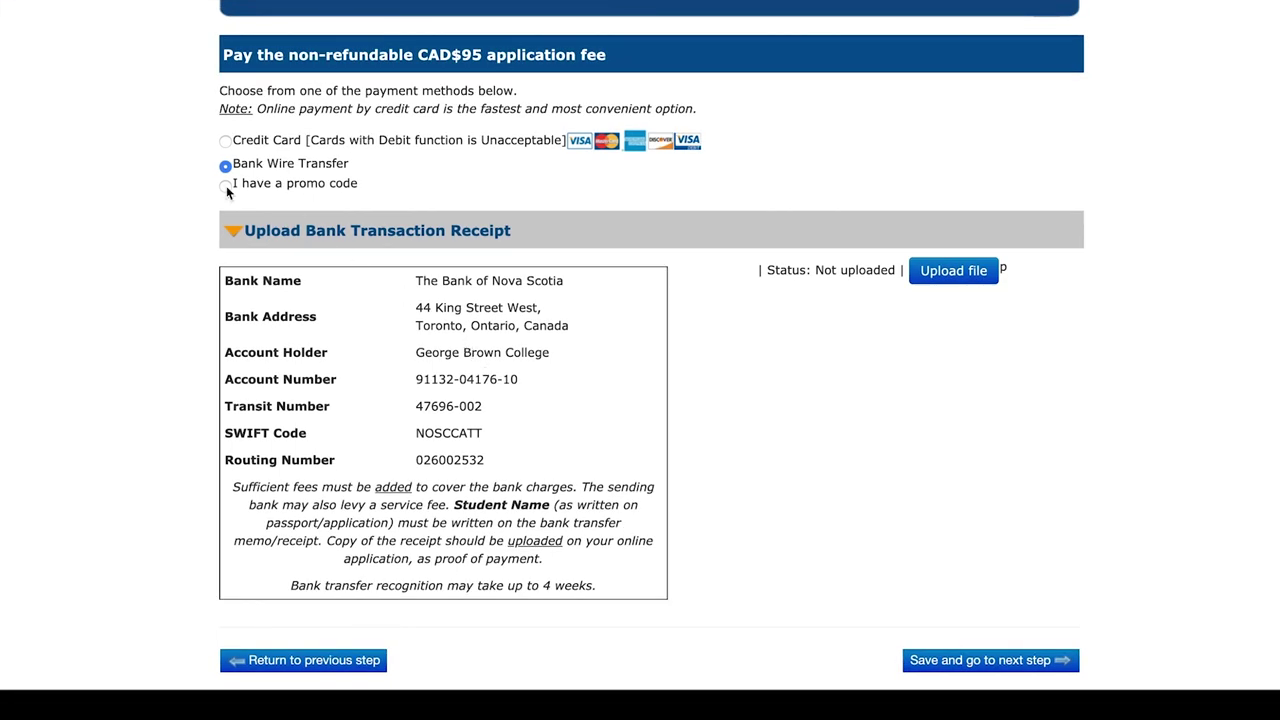
left_click(226, 187)
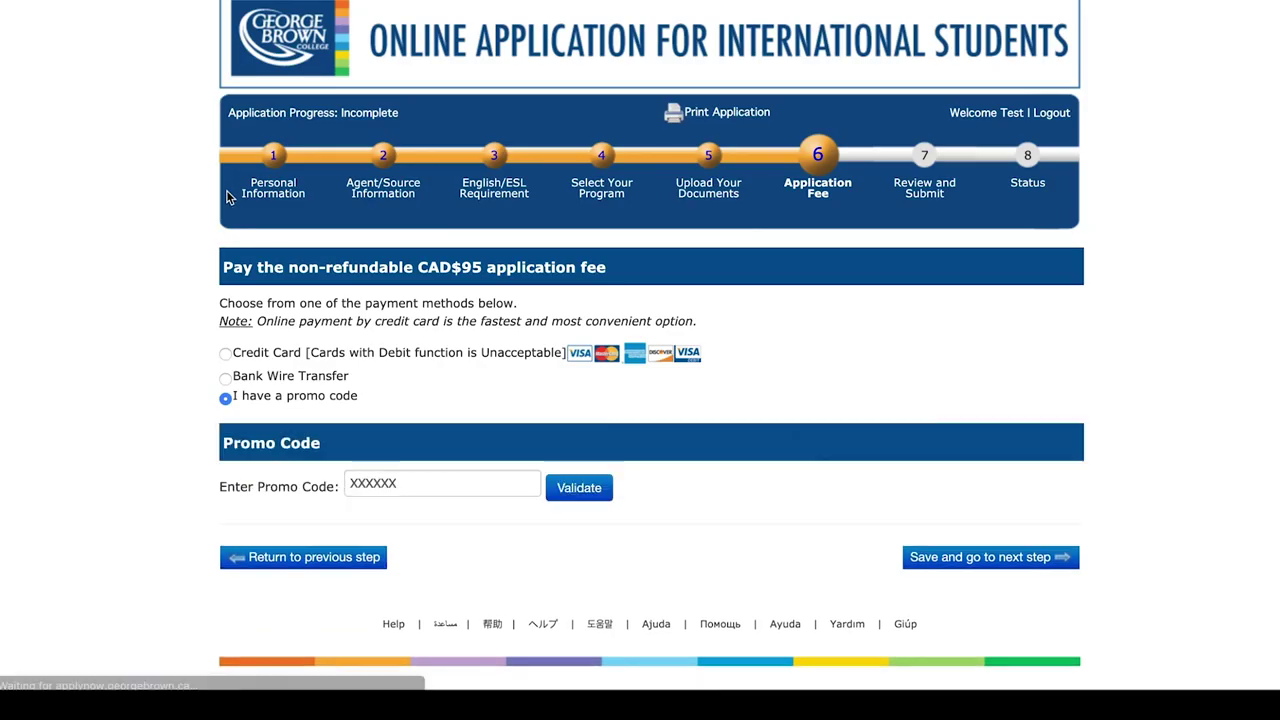
left_click(396, 483)
type("XXXXXXX")
left_click(564, 497)
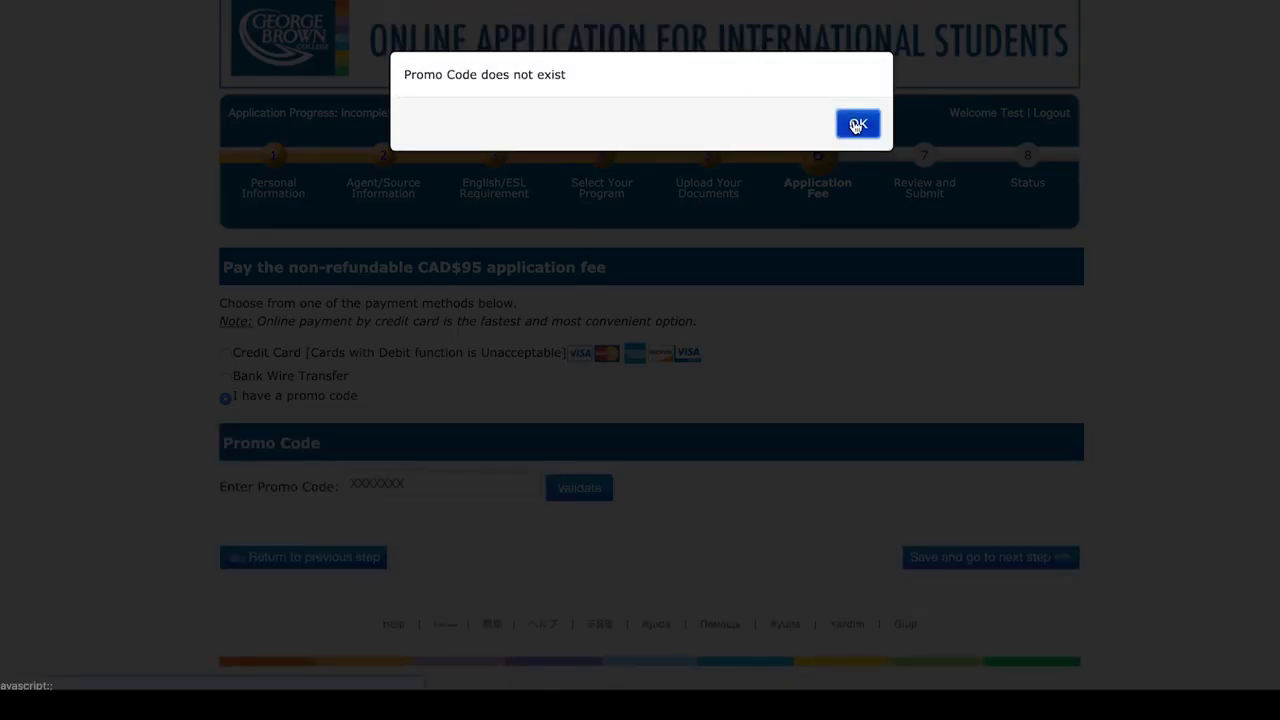
left_click(856, 126)
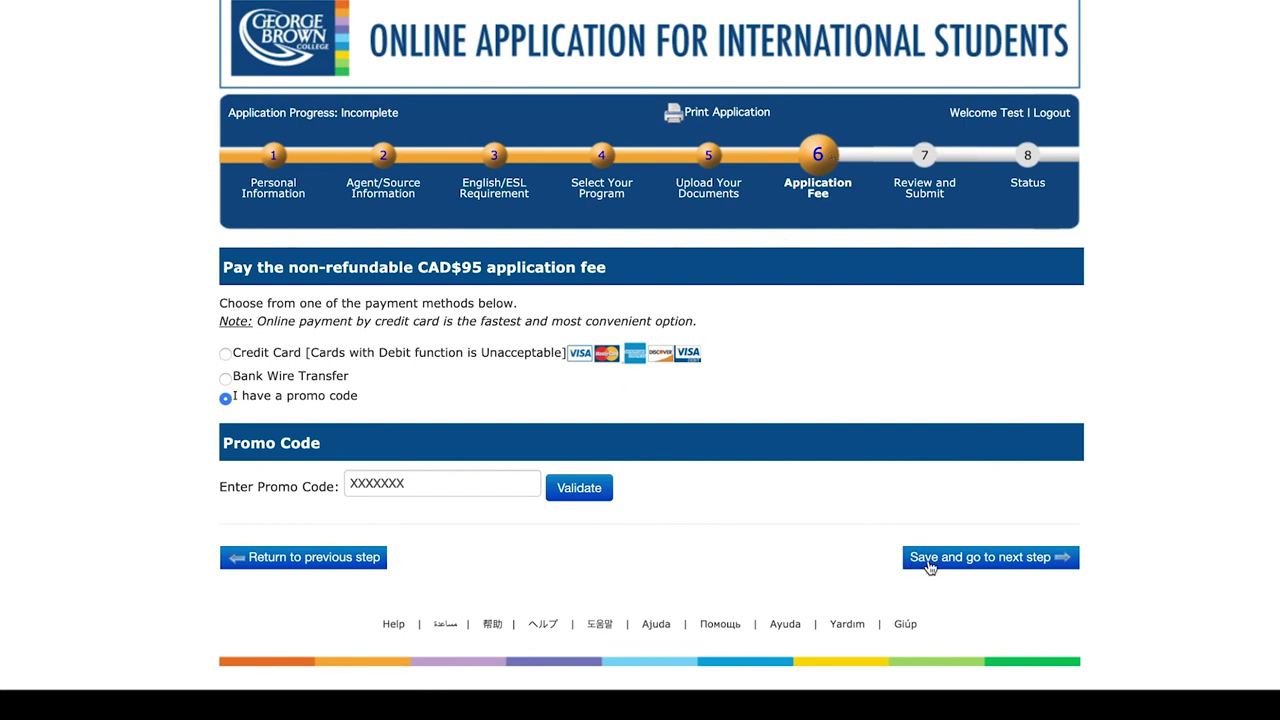
left_click(928, 565)
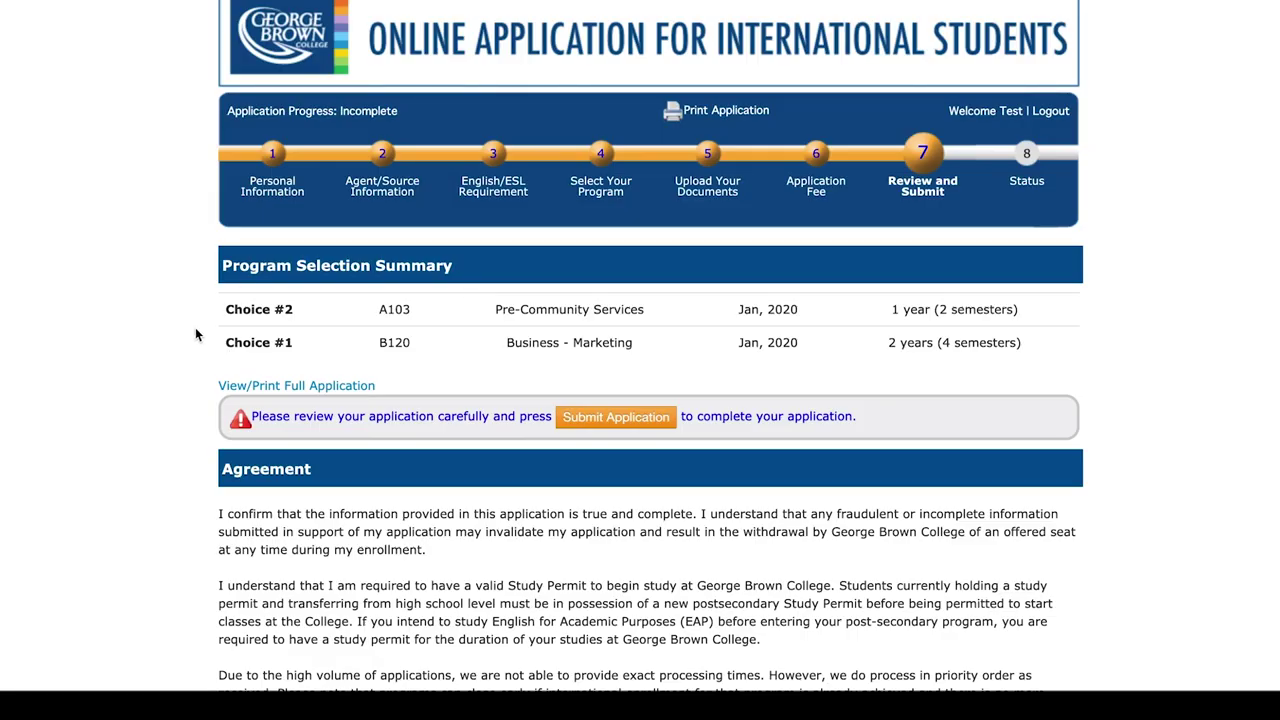
- Tick 'I have read, and agree to above statement' and submit the application
scroll(197, 335, "down", 5)
scroll(195, 335, "down", 2)
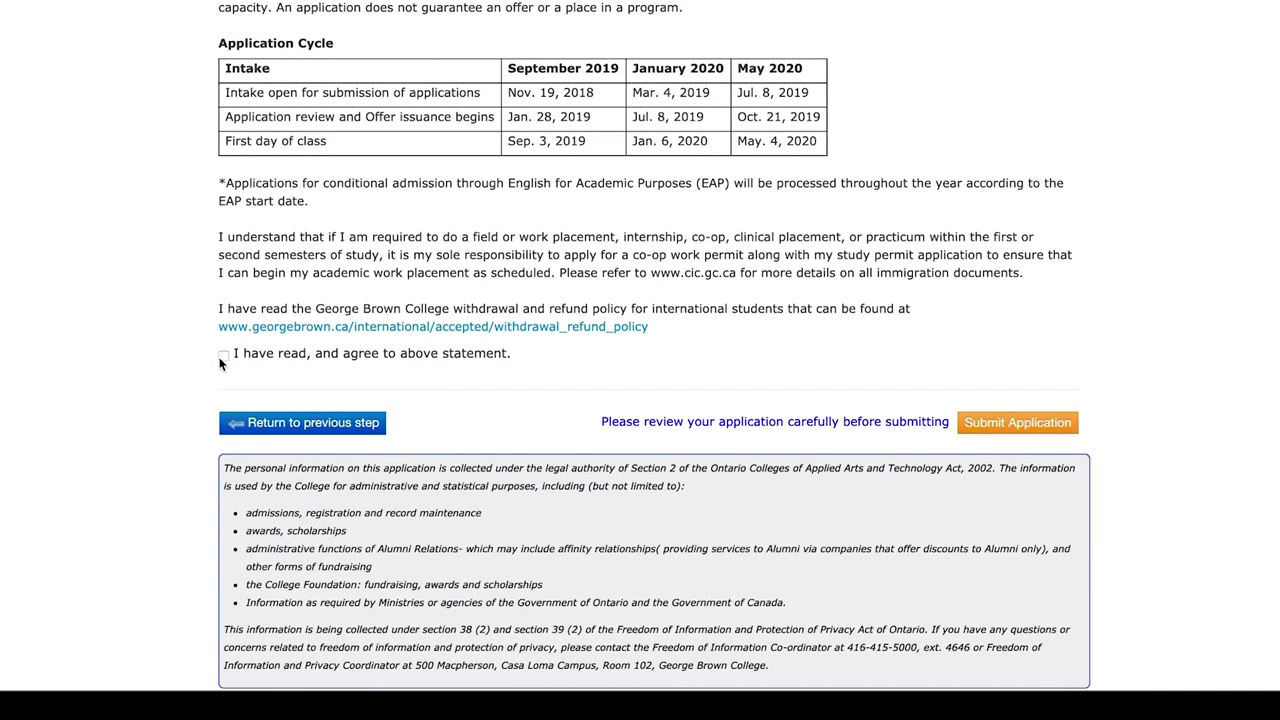
left_click(223, 362)
left_click(997, 429)
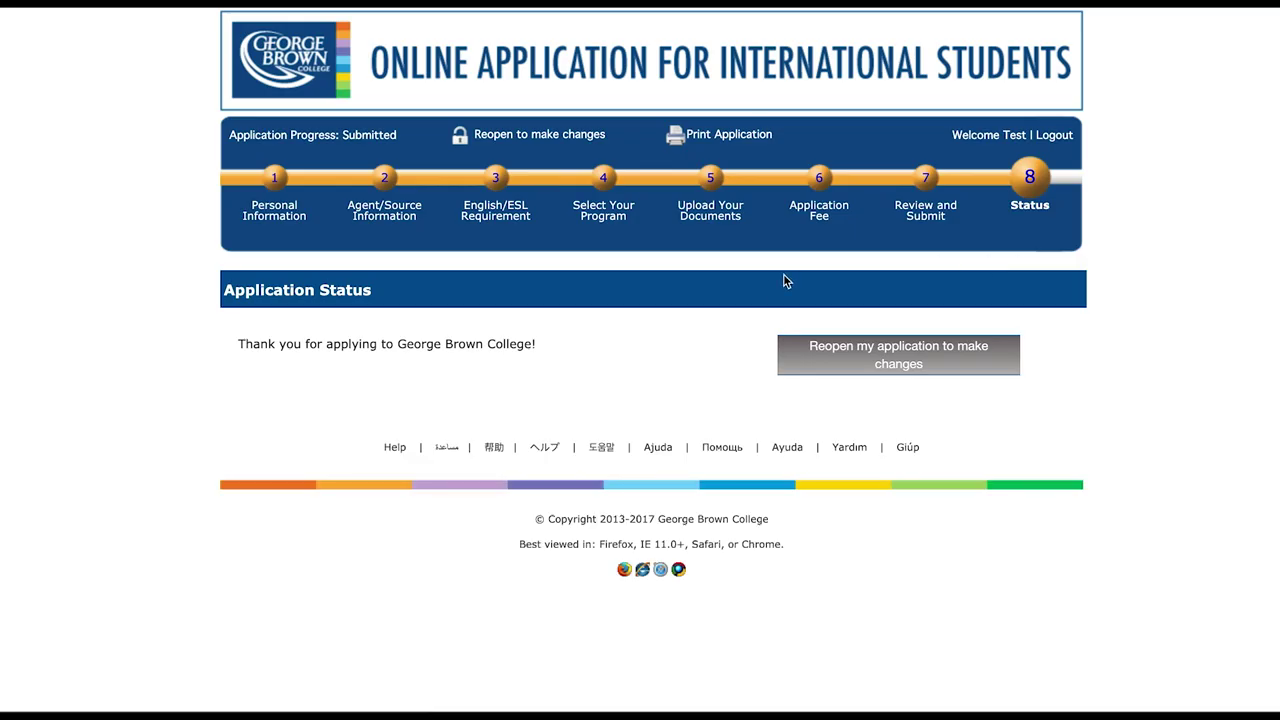
- Ask to reopen the application and highlight the note in the confirmation prompt
left_click(846, 362)
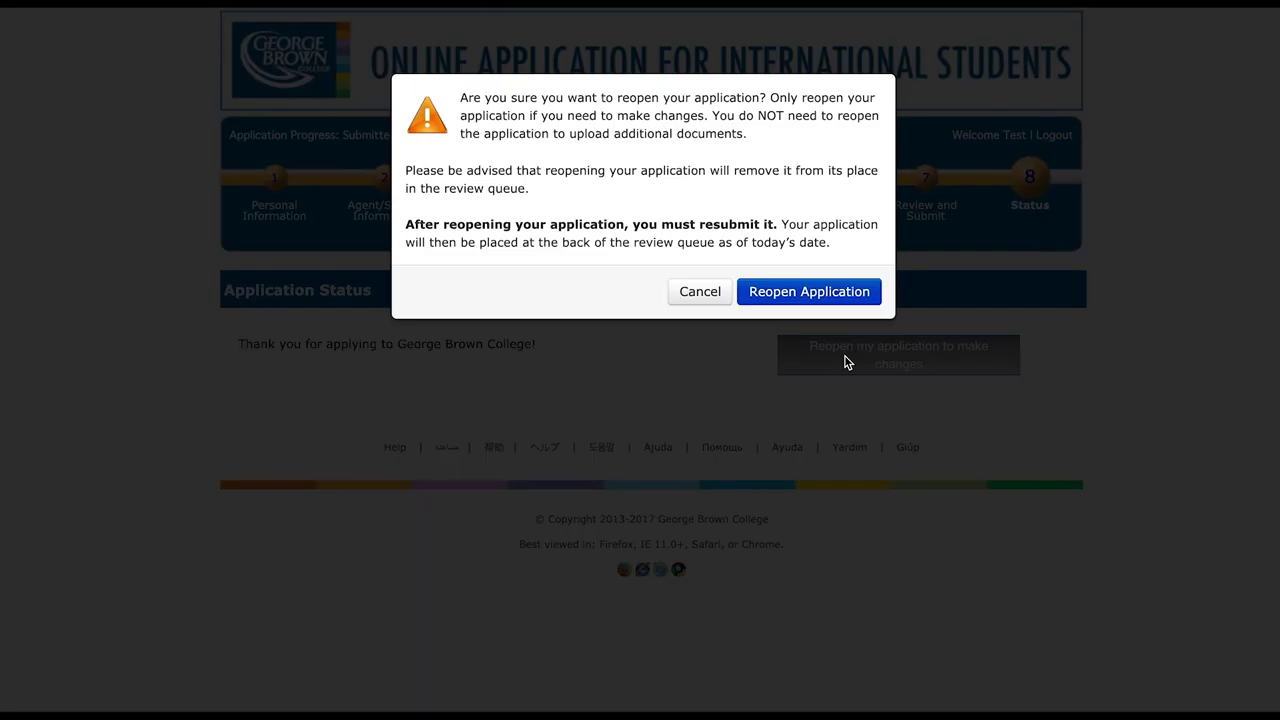
left_click_drag(719, 120, 861, 140)
left_click(861, 140)
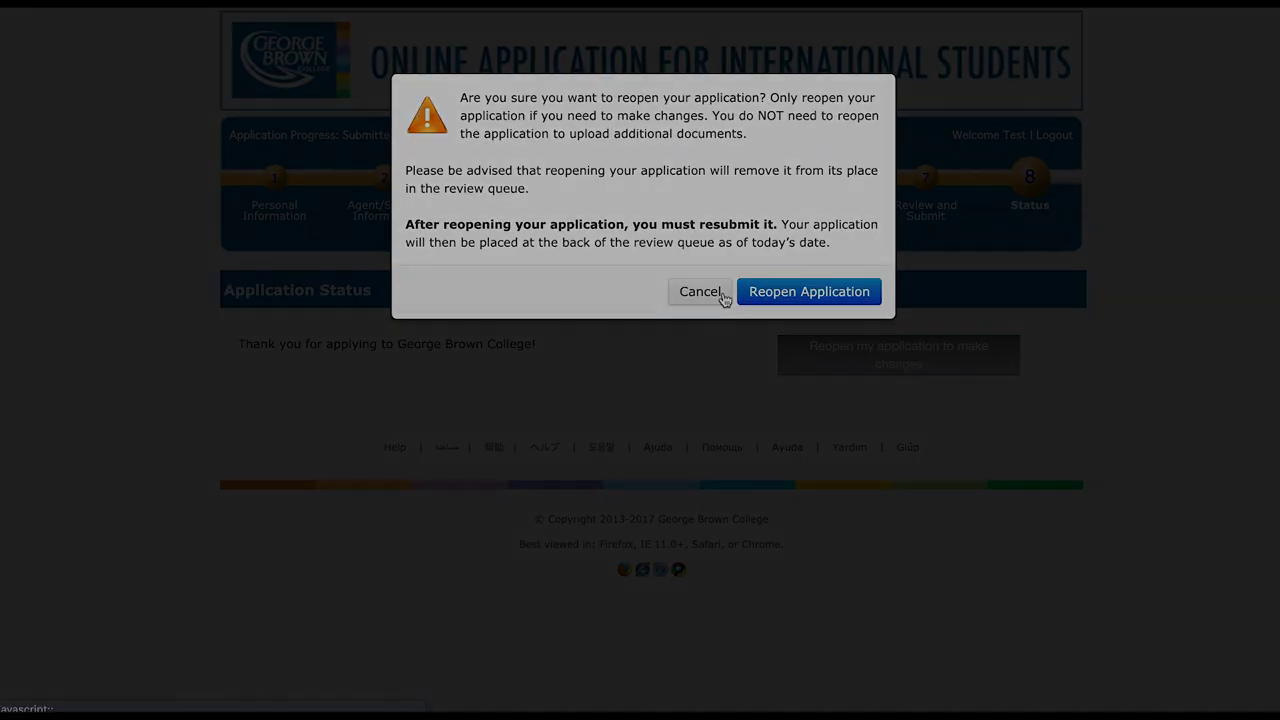